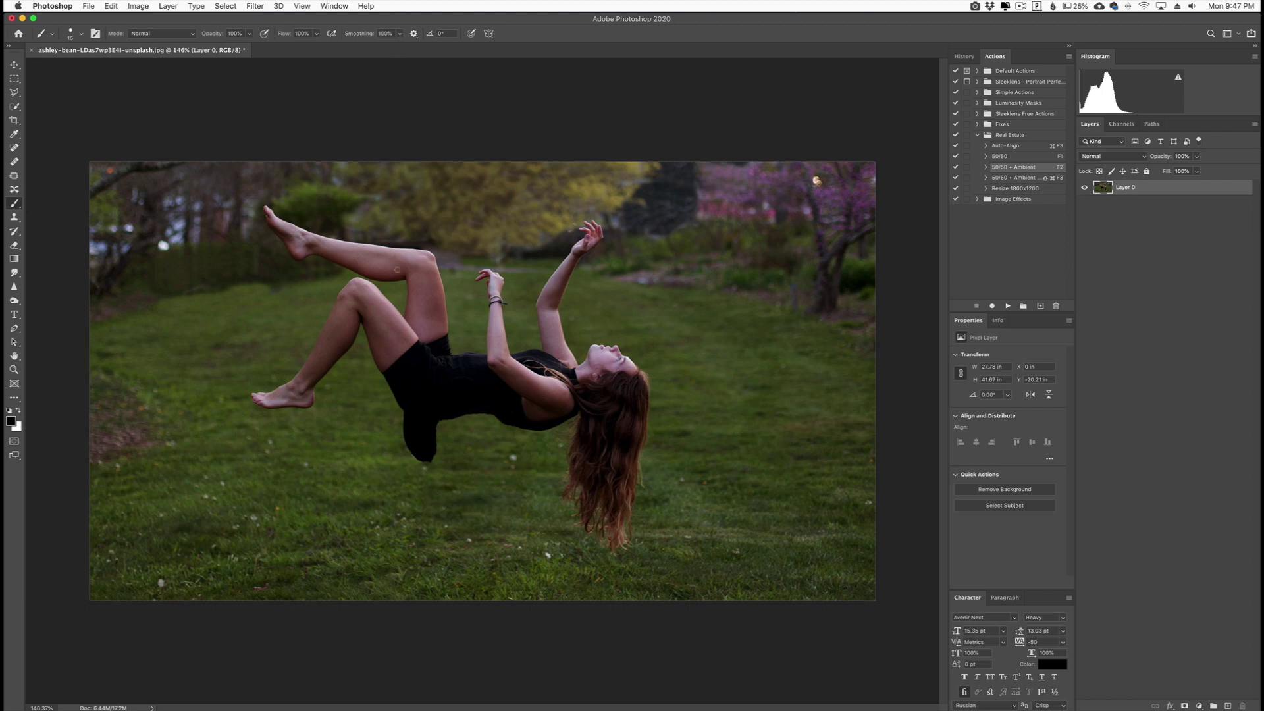
# Paint test spiral strokes at 1% smoothing, undo them all, and restore smoothing to 100%.
pyautogui.moveTo(282, 324)
pyautogui.mouseDown()
pyautogui.moveTo(268, 332)
pyautogui.moveTo(366, 385)
pyautogui.moveTo(224, 349)
pyautogui.moveTo(376, 319)
pyautogui.mouseUp()
pyautogui.moveTo(316, 270)
pyautogui.mouseDown()
pyautogui.moveTo(262, 405)
pyautogui.moveTo(355, 302)
pyautogui.moveTo(352, 372)
pyautogui.moveTo(258, 381)
pyautogui.mouseUp()
pyautogui.moveTo(283, 422)
pyautogui.mouseDown()
pyautogui.moveTo(359, 382)
pyautogui.moveTo(315, 342)
pyautogui.mouseUp()
pyautogui.press('super+z')
pyautogui.moveTo(362, 36); pyautogui.dragTo(258, 44)
pyautogui.moveTo(325, 356)
pyautogui.mouseDown()
pyautogui.moveTo(222, 415)
pyautogui.moveTo(342, 374)
pyautogui.moveTo(272, 336)
pyautogui.moveTo(335, 430)
pyautogui.moveTo(282, 293)
pyautogui.moveTo(274, 476)
pyautogui.moveTo(316, 306)
pyautogui.moveTo(280, 486)
pyautogui.moveTo(301, 296)
pyautogui.moveTo(264, 495)
pyautogui.moveTo(327, 328)
pyautogui.moveTo(326, 386)
pyautogui.mouseUp()
pyautogui.press('super+z')
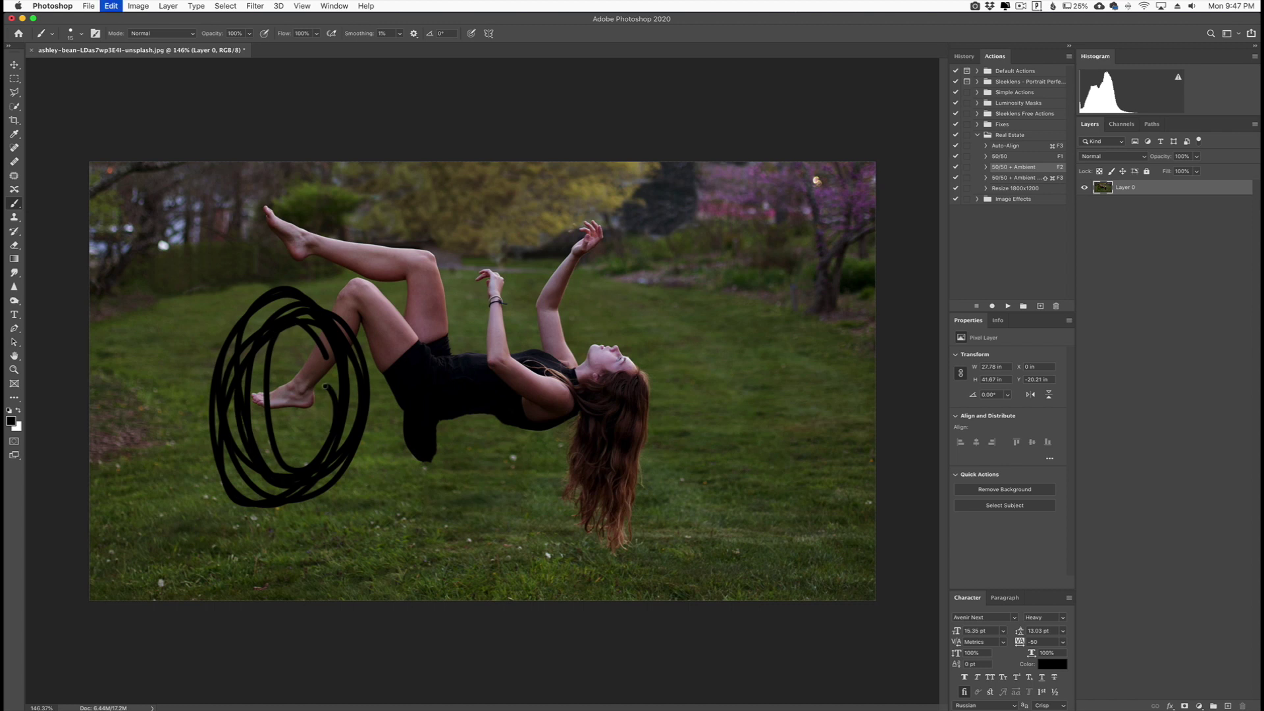
pyautogui.press('super+z')
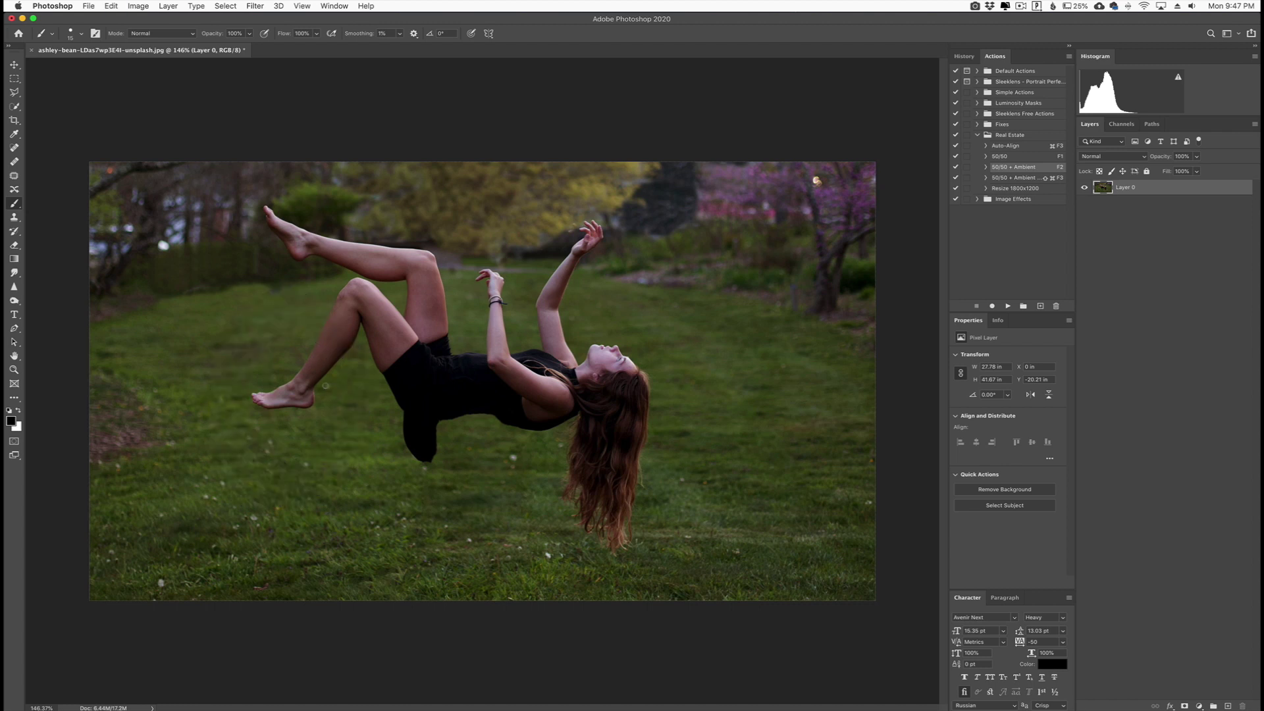
pyautogui.moveTo(360, 33); pyautogui.dragTo(529, 41)
# On a new empty layer, paint one looping spiral around the woman, comparing with undo/redo.
pyautogui.click(1229, 706)
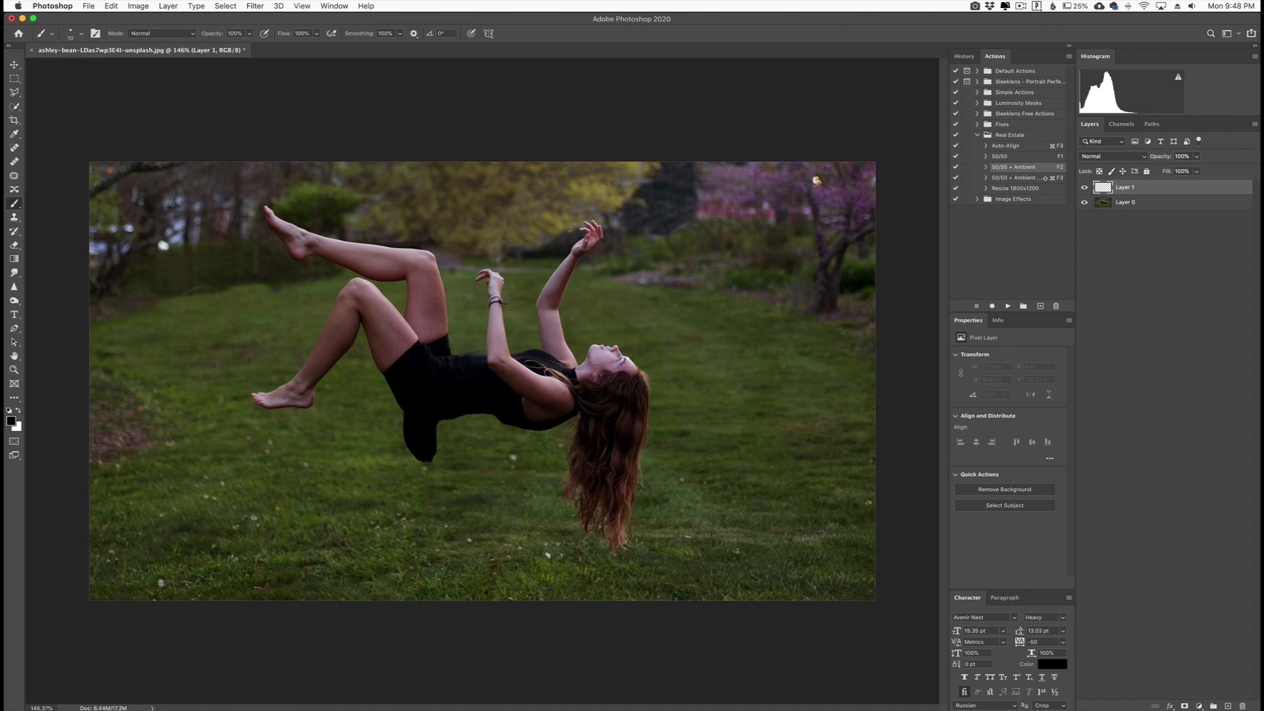
pyautogui.moveTo(290, 461)
pyautogui.mouseDown()
pyautogui.moveTo(258, 359)
pyautogui.moveTo(257, 263)
pyautogui.moveTo(261, 244)
pyautogui.moveTo(293, 219)
pyautogui.moveTo(322, 219)
pyautogui.moveTo(369, 283)
pyautogui.moveTo(372, 381)
pyautogui.moveTo(339, 442)
pyautogui.moveTo(322, 434)
pyautogui.moveTo(315, 399)
pyautogui.moveTo(323, 338)
pyautogui.moveTo(381, 241)
pyautogui.moveTo(424, 224)
pyautogui.moveTo(455, 240)
pyautogui.moveTo(478, 286)
pyautogui.moveTo(484, 361)
pyautogui.moveTo(465, 443)
pyautogui.moveTo(415, 469)
pyautogui.moveTo(401, 438)
pyautogui.moveTo(479, 293)
pyautogui.moveTo(534, 289)
pyautogui.moveTo(555, 314)
pyautogui.moveTo(568, 405)
pyautogui.moveTo(552, 449)
pyautogui.moveTo(526, 458)
pyautogui.moveTo(505, 420)
pyautogui.moveTo(527, 294)
pyautogui.moveTo(554, 249)
pyautogui.moveTo(588, 232)
pyautogui.moveTo(618, 230)
pyautogui.moveTo(647, 251)
pyautogui.moveTo(681, 357)
pyautogui.moveTo(681, 430)
pyautogui.moveTo(658, 492)
pyautogui.moveTo(610, 514)
pyautogui.moveTo(639, 359)
pyautogui.moveTo(699, 266)
pyautogui.mouseUp()
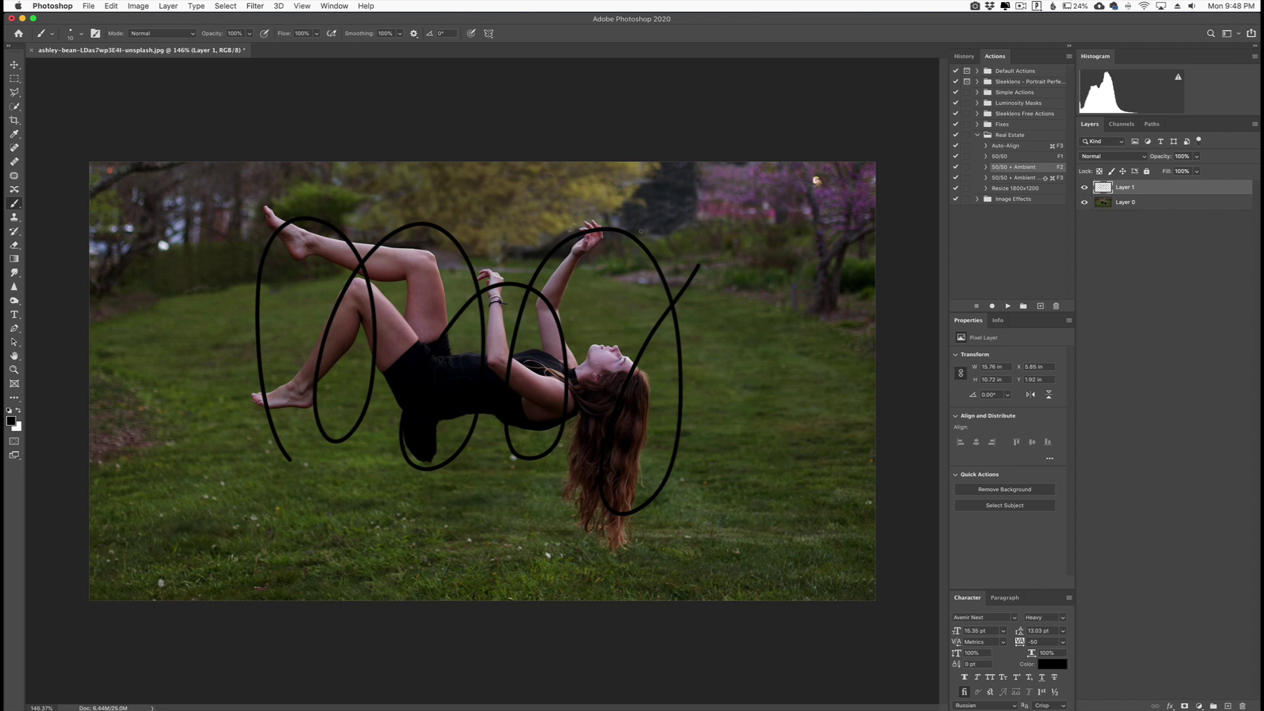
pyautogui.press('super+z')
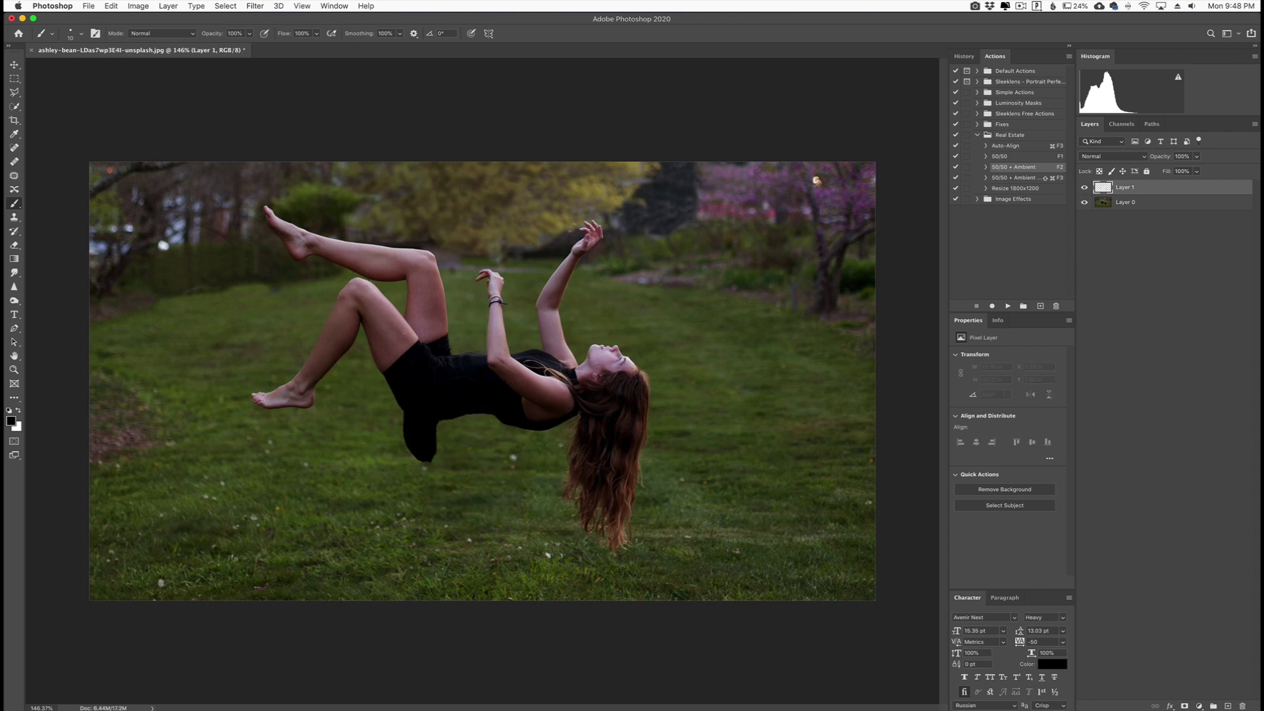
pyautogui.press('super+shift+z')
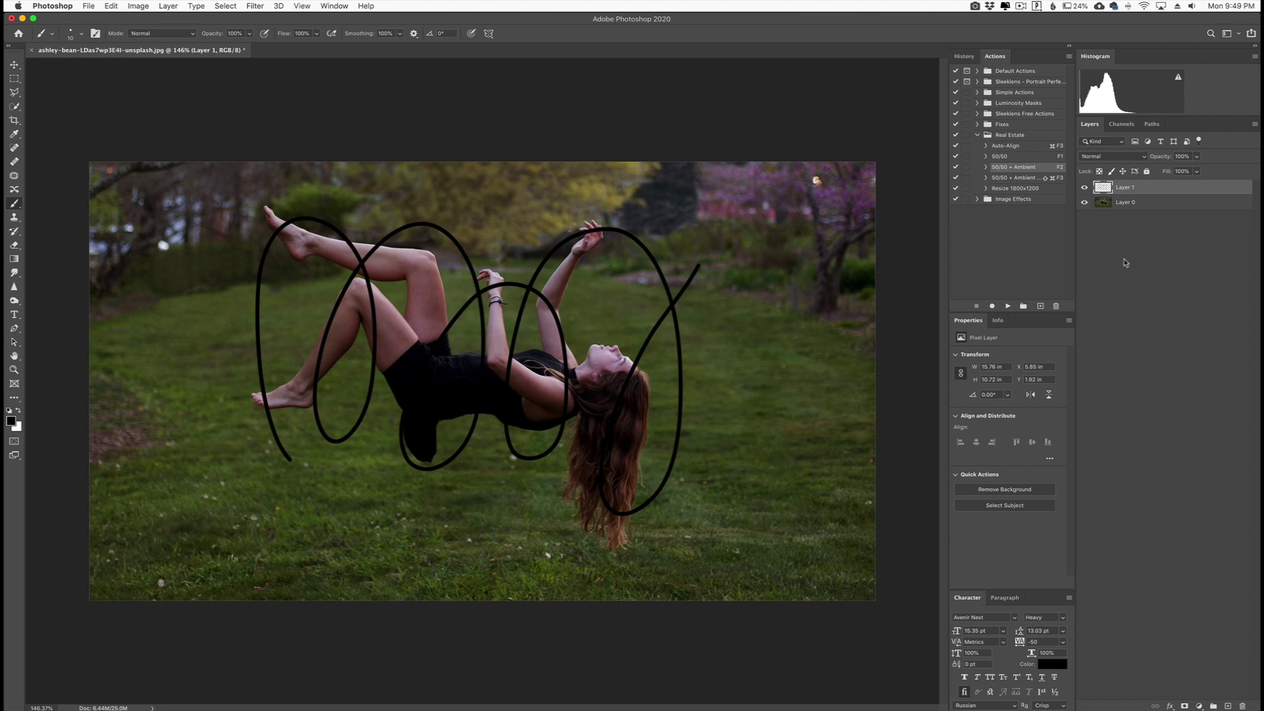
# In Layer 1's Layer Style, swap a trial Color Overlay for a cream-to-peach Gradient Overlay.
pyautogui.doubleClick(1156, 192)
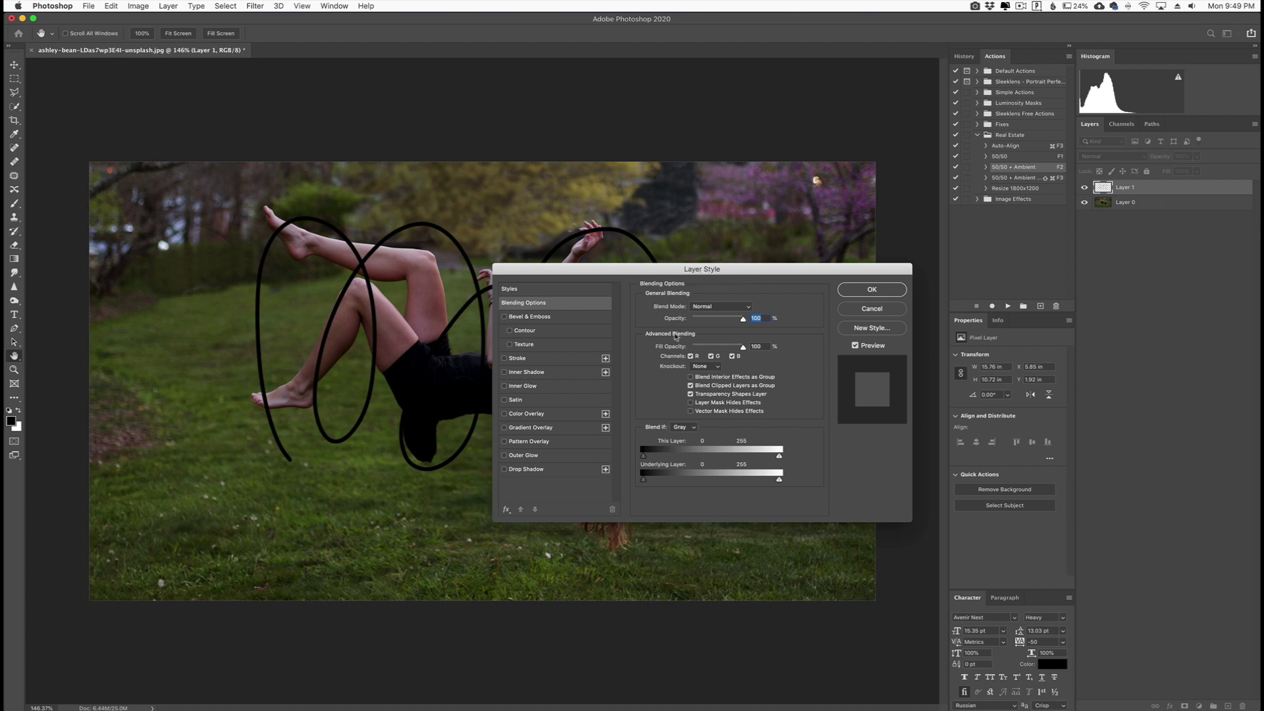
pyautogui.click(524, 415)
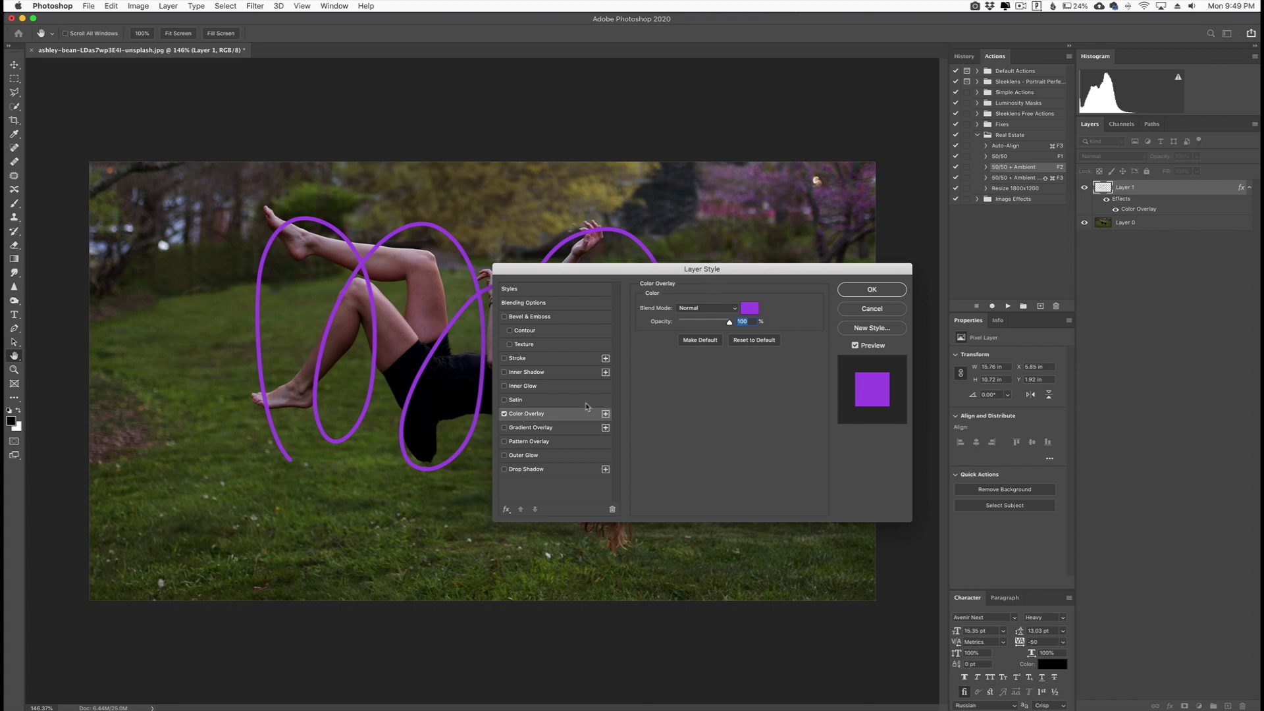
pyautogui.moveTo(609, 268); pyautogui.dragTo(890, 227)
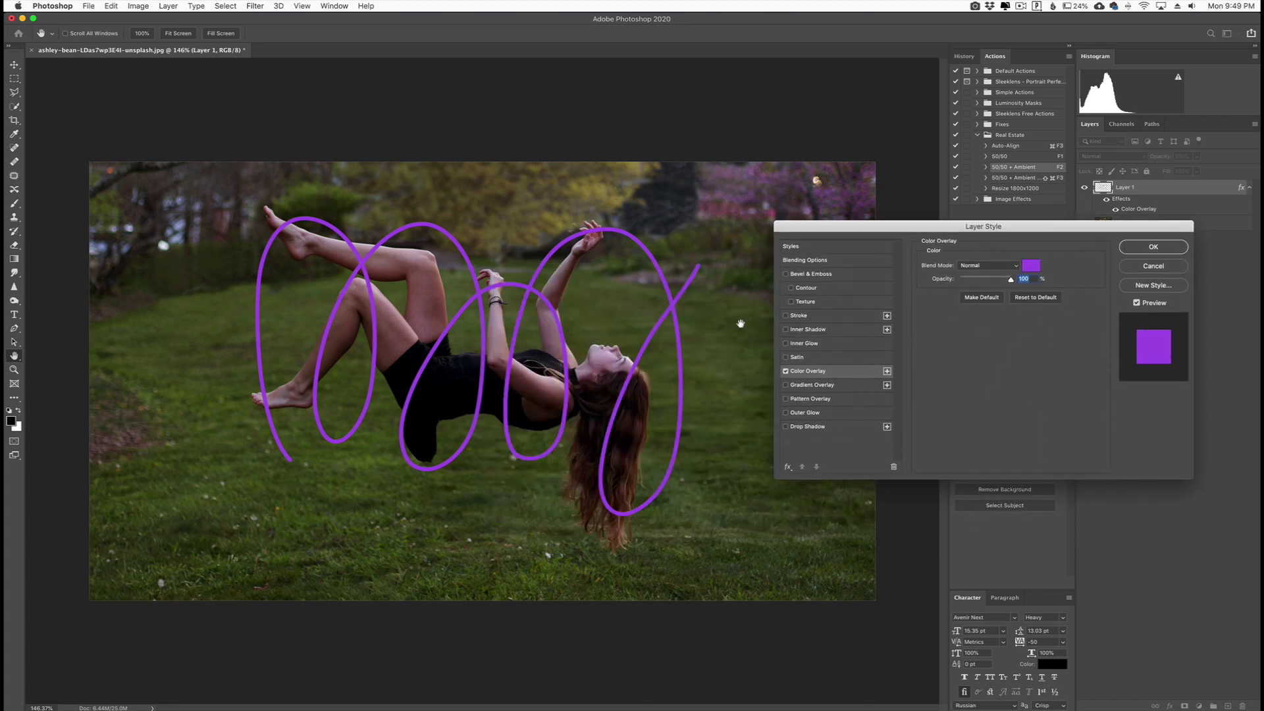
pyautogui.click(786, 371)
pyautogui.click(786, 385)
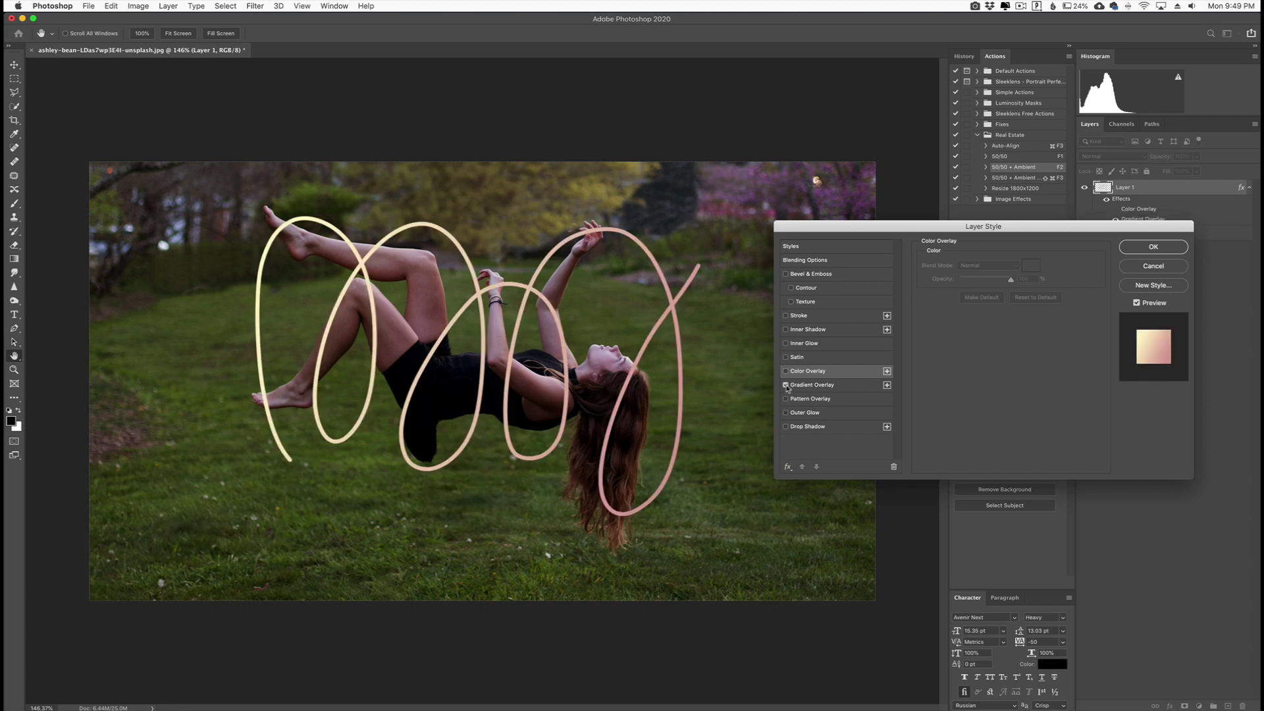
pyautogui.click(813, 386)
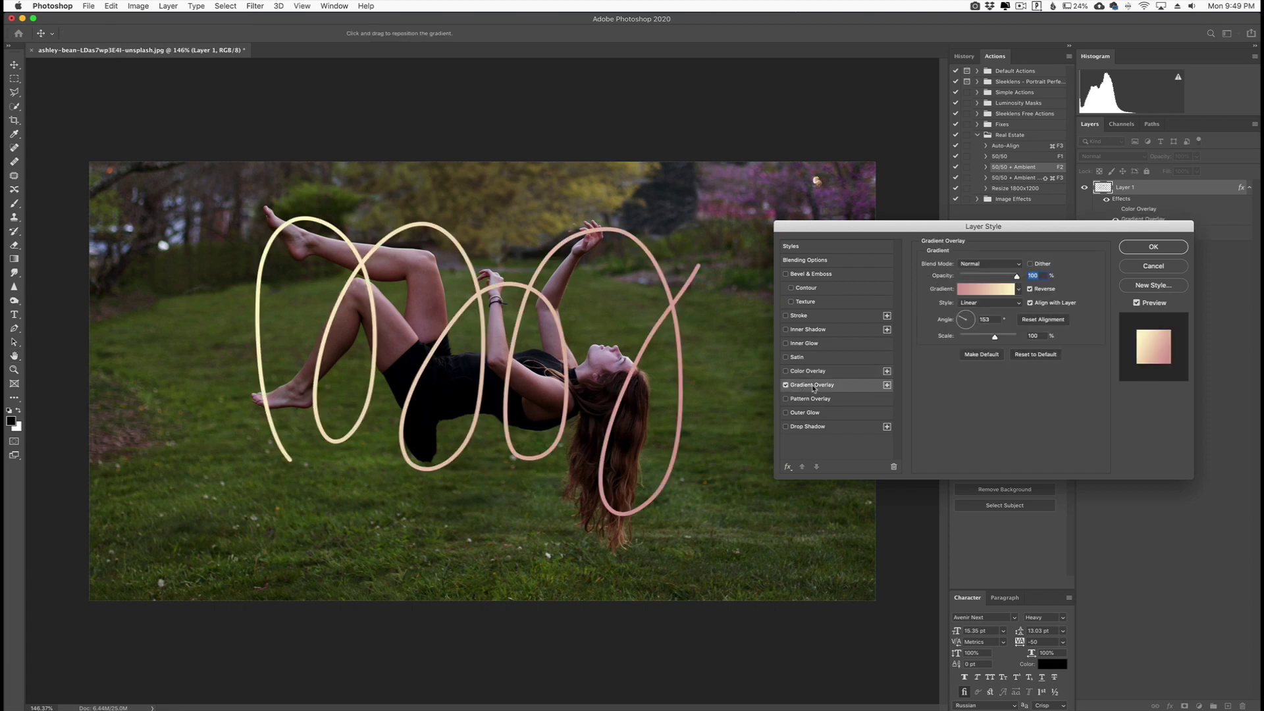
# Set the gradient's left colour stop to pale blue b3dbed.
pyautogui.click(980, 292)
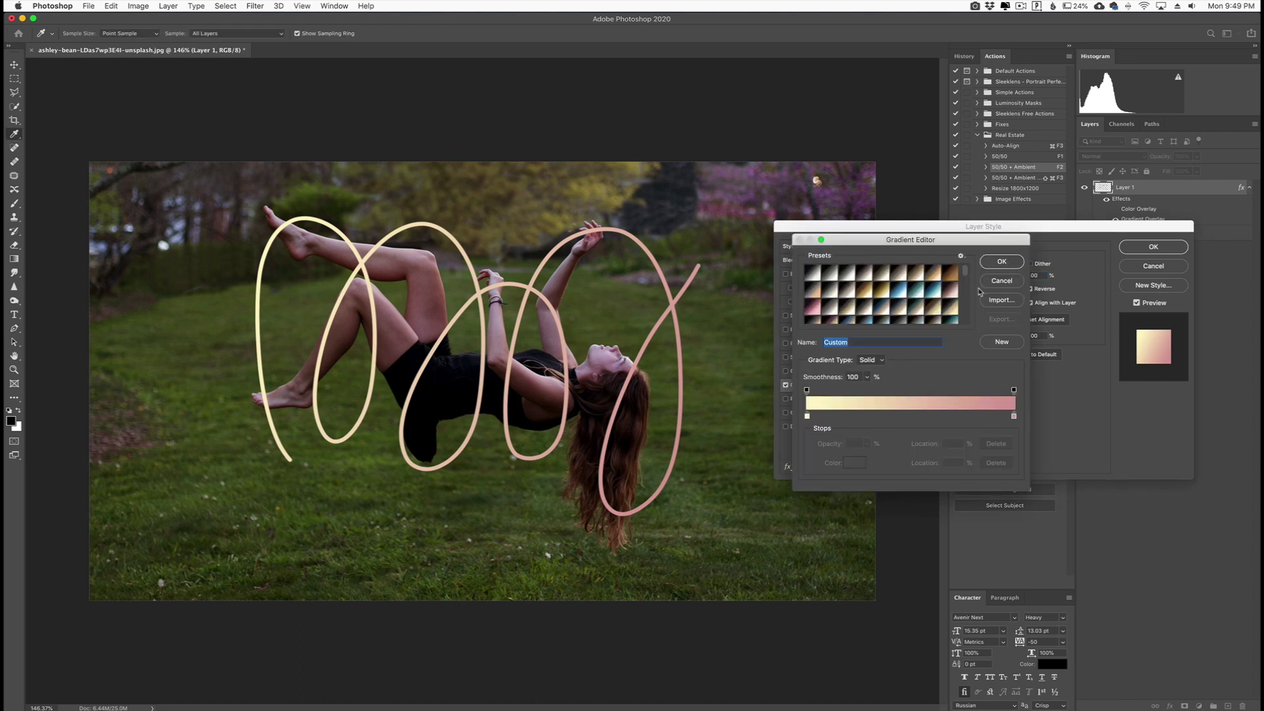
pyautogui.click(807, 417)
pyautogui.doubleClick(807, 416)
pyautogui.click(872, 359)
pyautogui.moveTo(872, 359); pyautogui.dragTo(869, 357)
pyautogui.moveTo(751, 301); pyautogui.dragTo(756, 305)
pyautogui.click(973, 292)
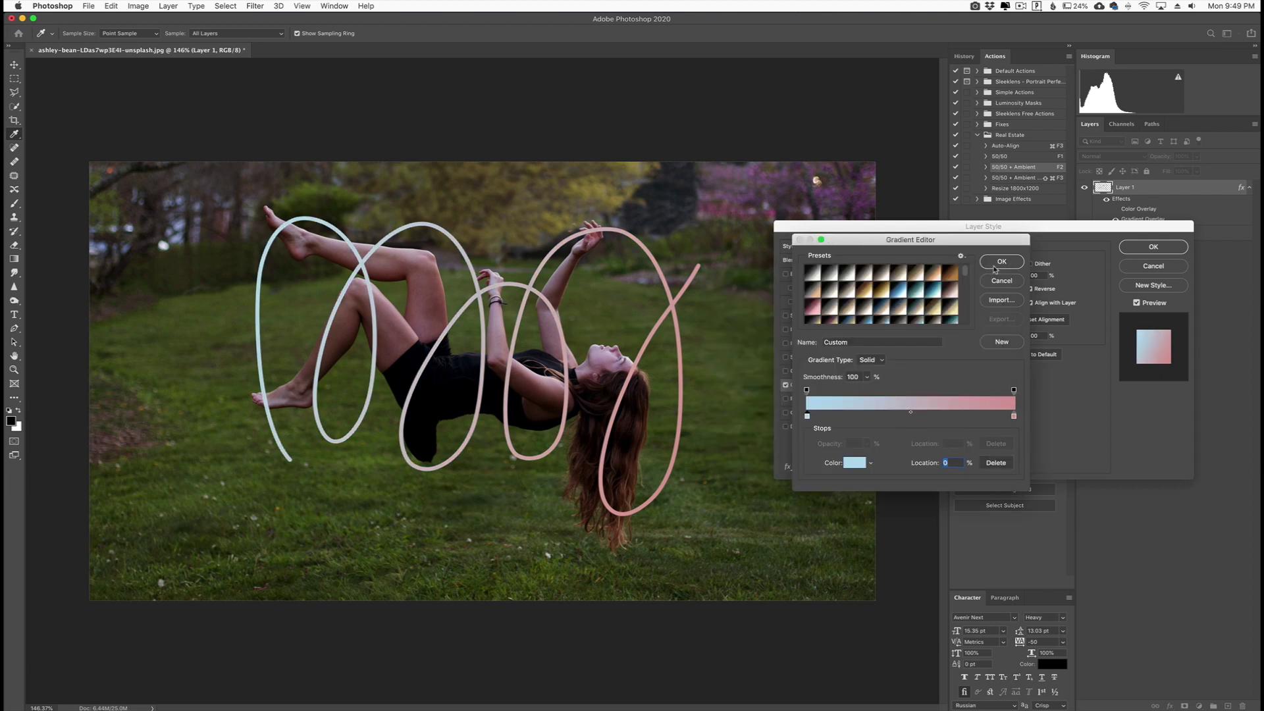
# Set the right colour stop to sky blue 46b5e9 and confirm the edited gradient.
pyautogui.click(1014, 417)
pyautogui.doubleClick(1014, 417)
pyautogui.moveTo(870, 366); pyautogui.dragTo(870, 358)
pyautogui.click(817, 307)
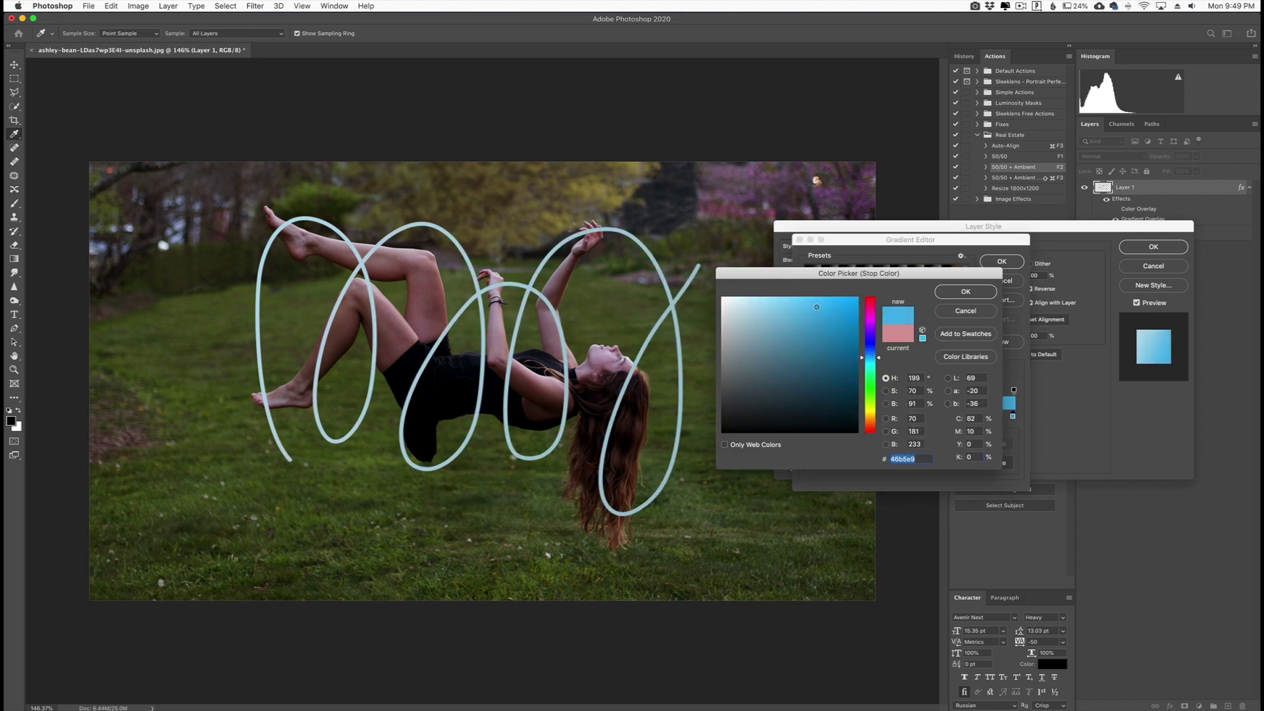
pyautogui.click(963, 292)
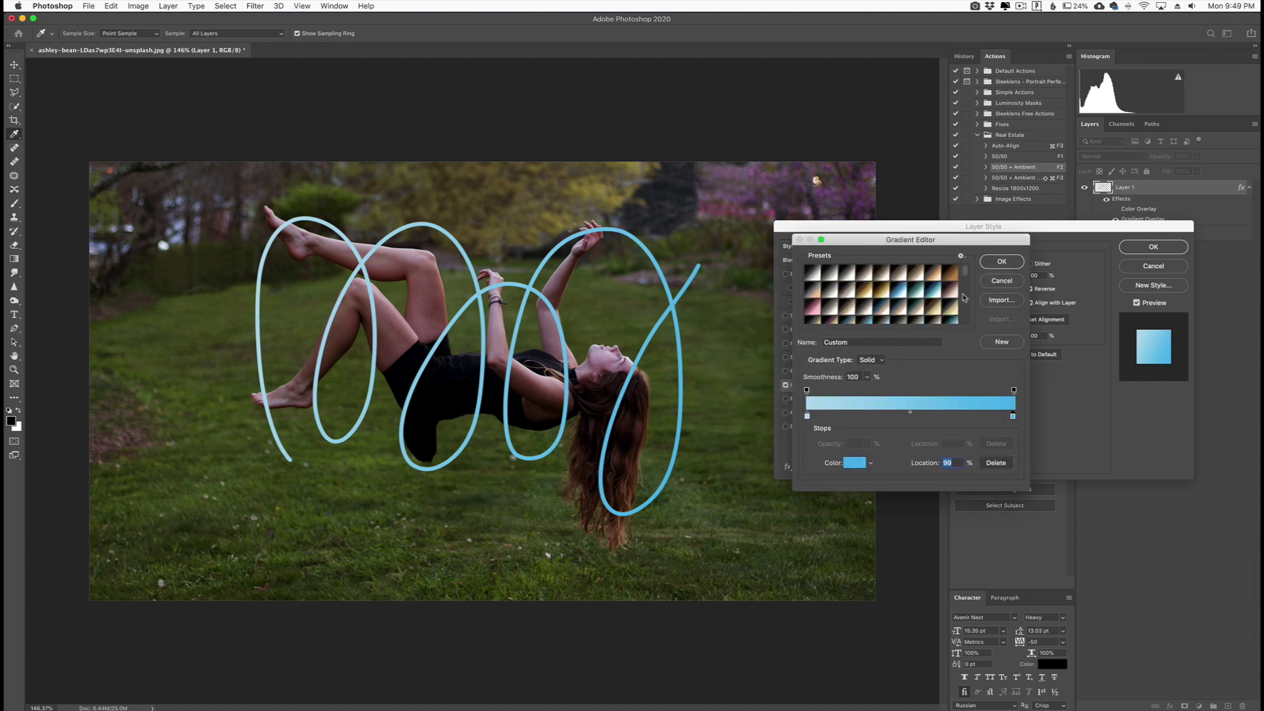
pyautogui.click(1001, 262)
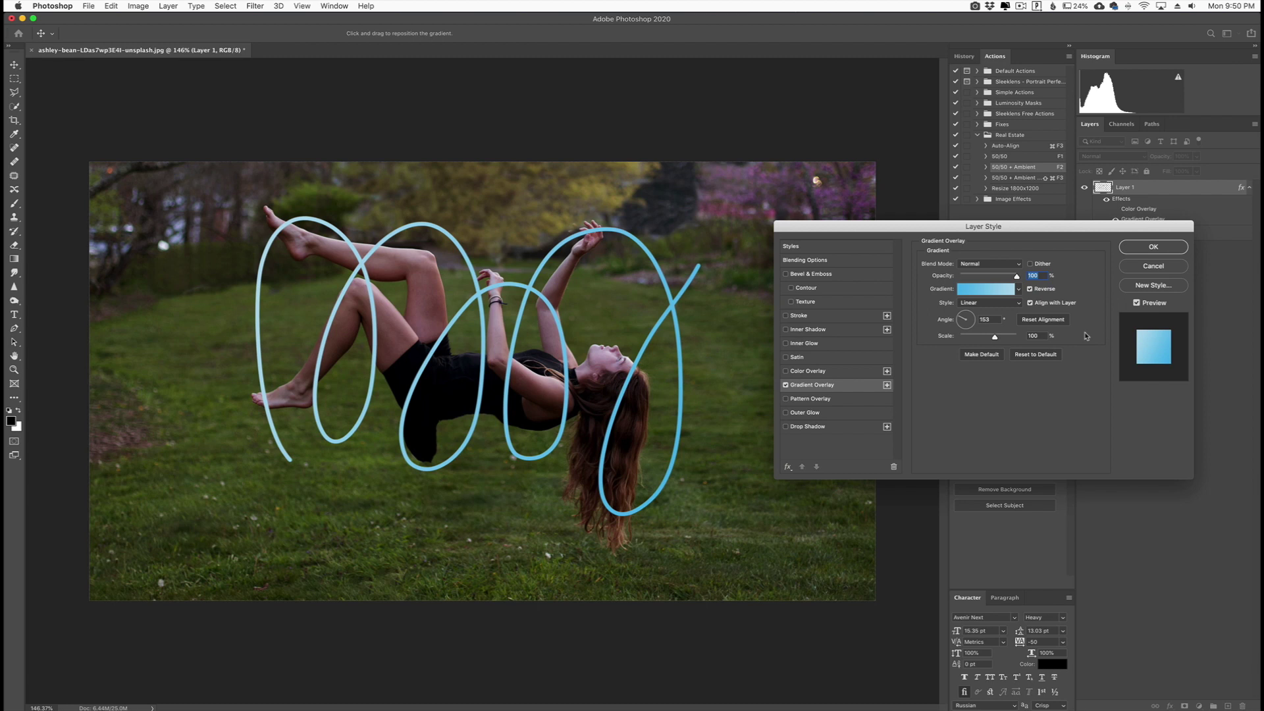
# Enable Outer Glow on the spiral with a light blue glow colour.
pyautogui.click(786, 413)
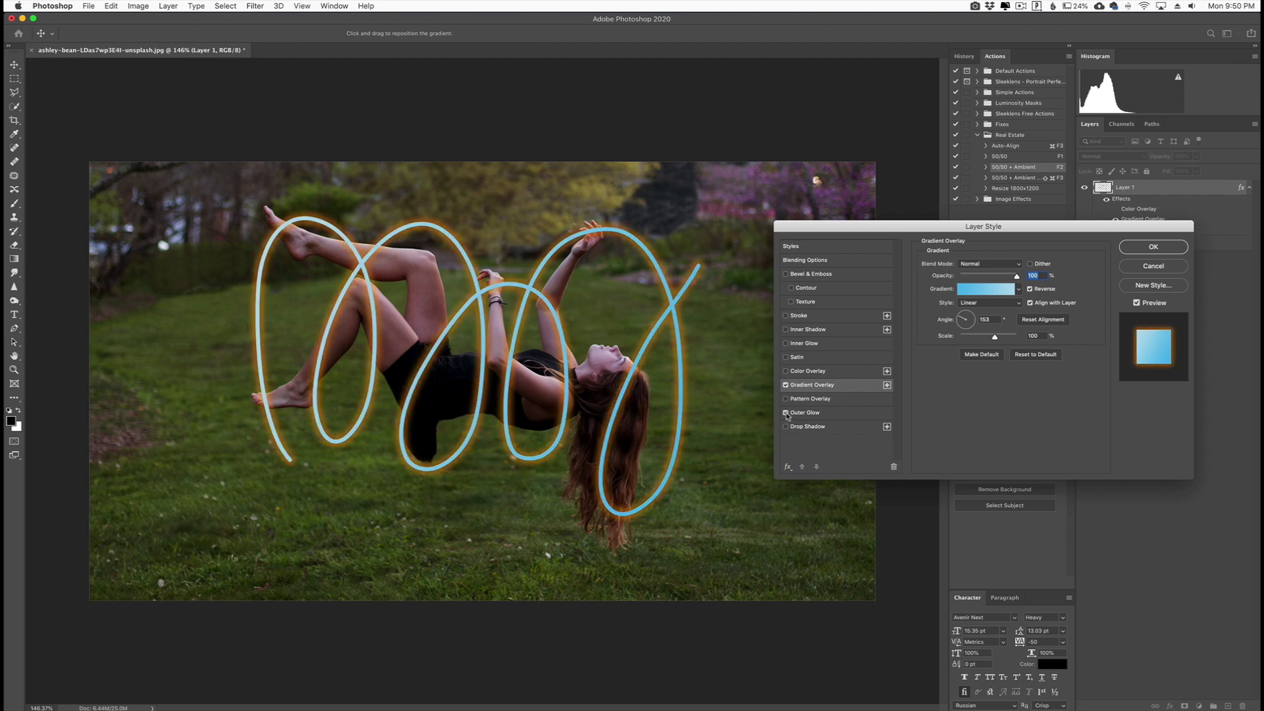
pyautogui.click(829, 413)
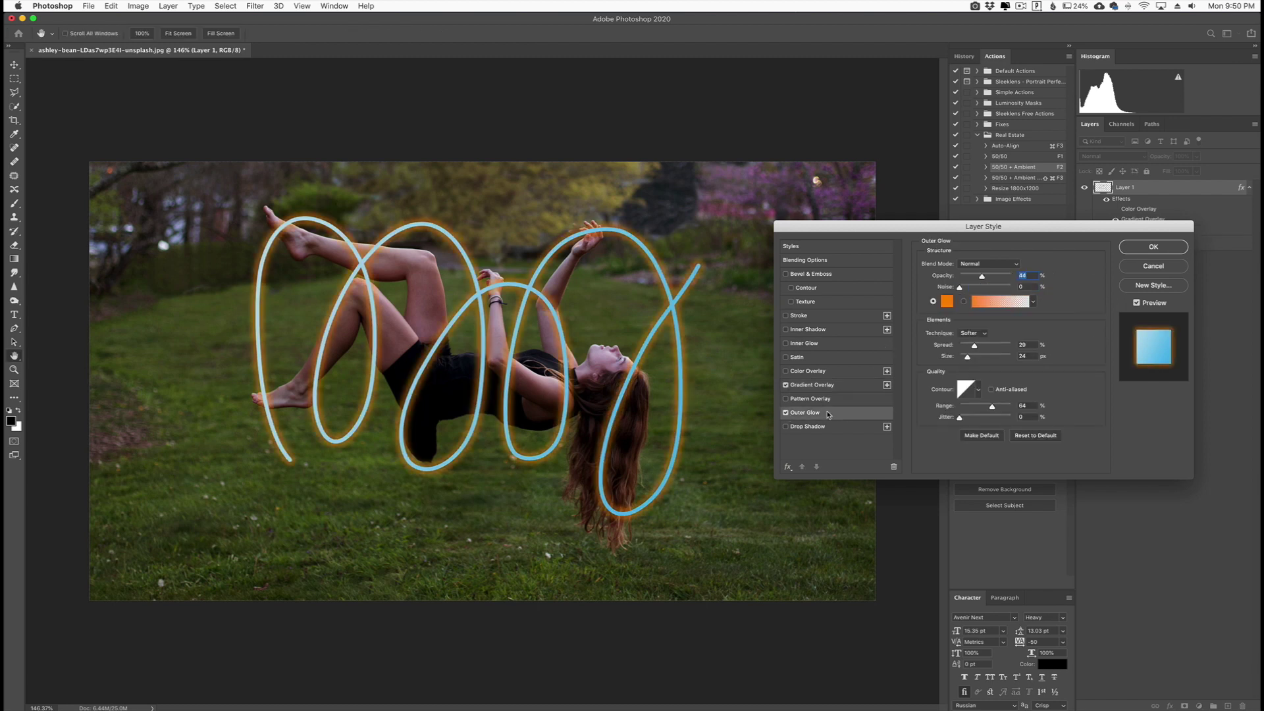
pyautogui.click(947, 301)
pyautogui.click(875, 363)
pyautogui.moveTo(874, 363); pyautogui.dragTo(874, 354)
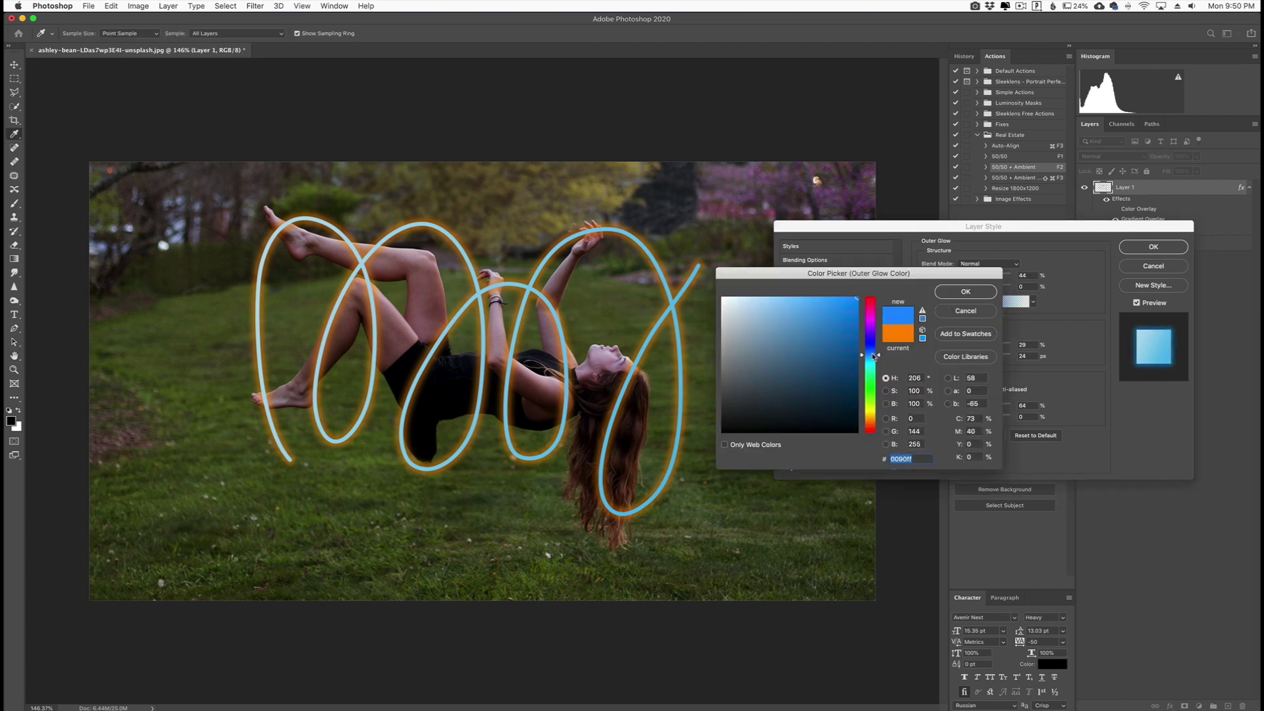
pyautogui.click(739, 303)
pyautogui.moveTo(741, 305); pyautogui.dragTo(776, 310)
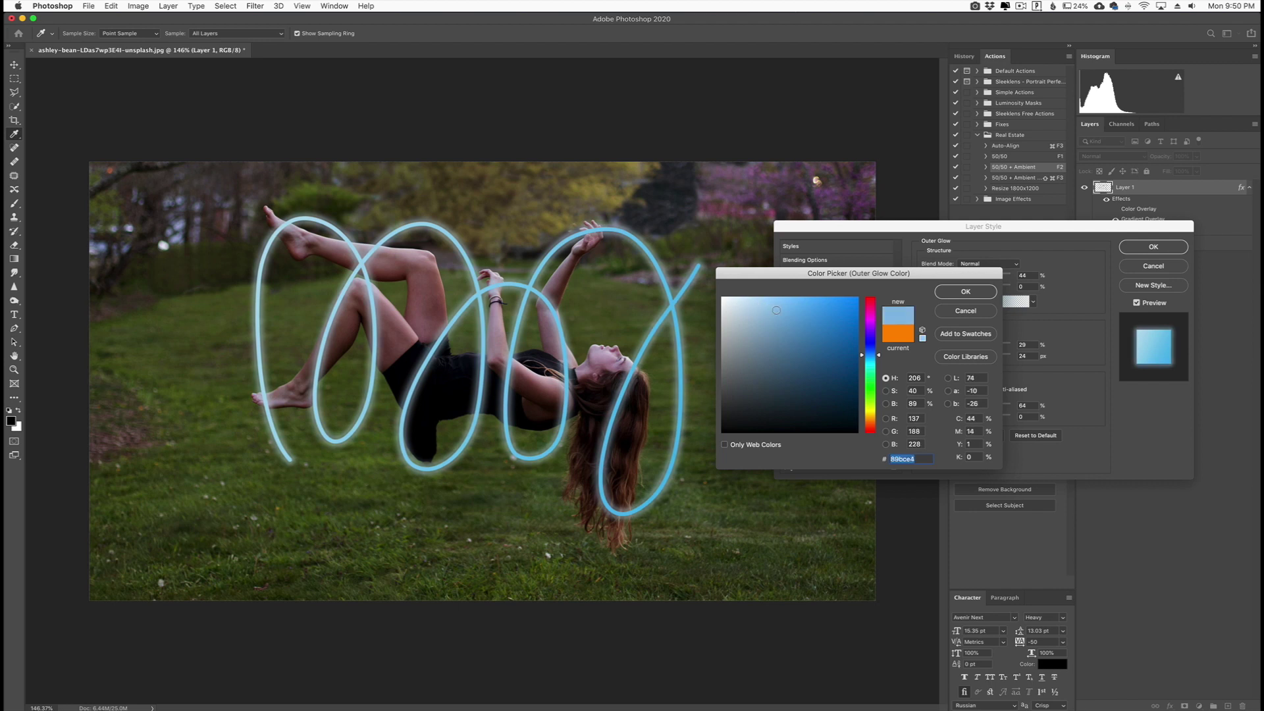
pyautogui.click(974, 294)
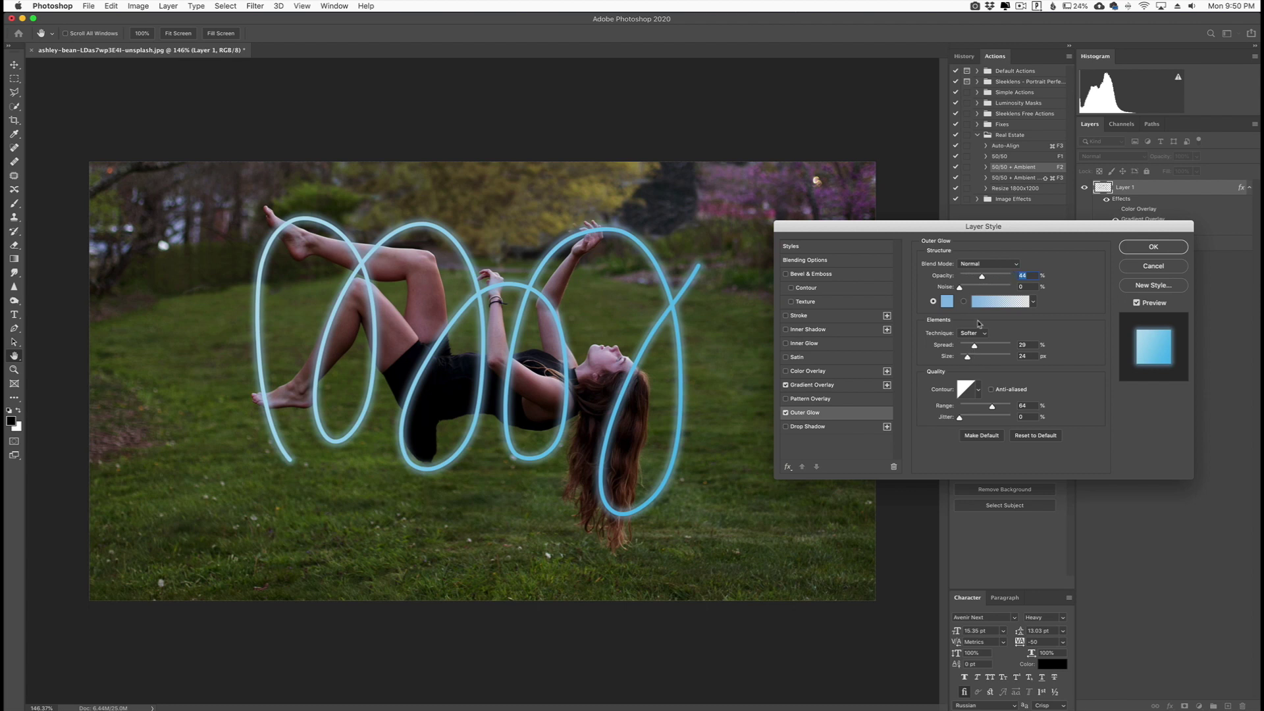
# Set the glow to Normal blend, 46% opacity and 20% spread, keeping 24 px size.
pyautogui.click(985, 266)
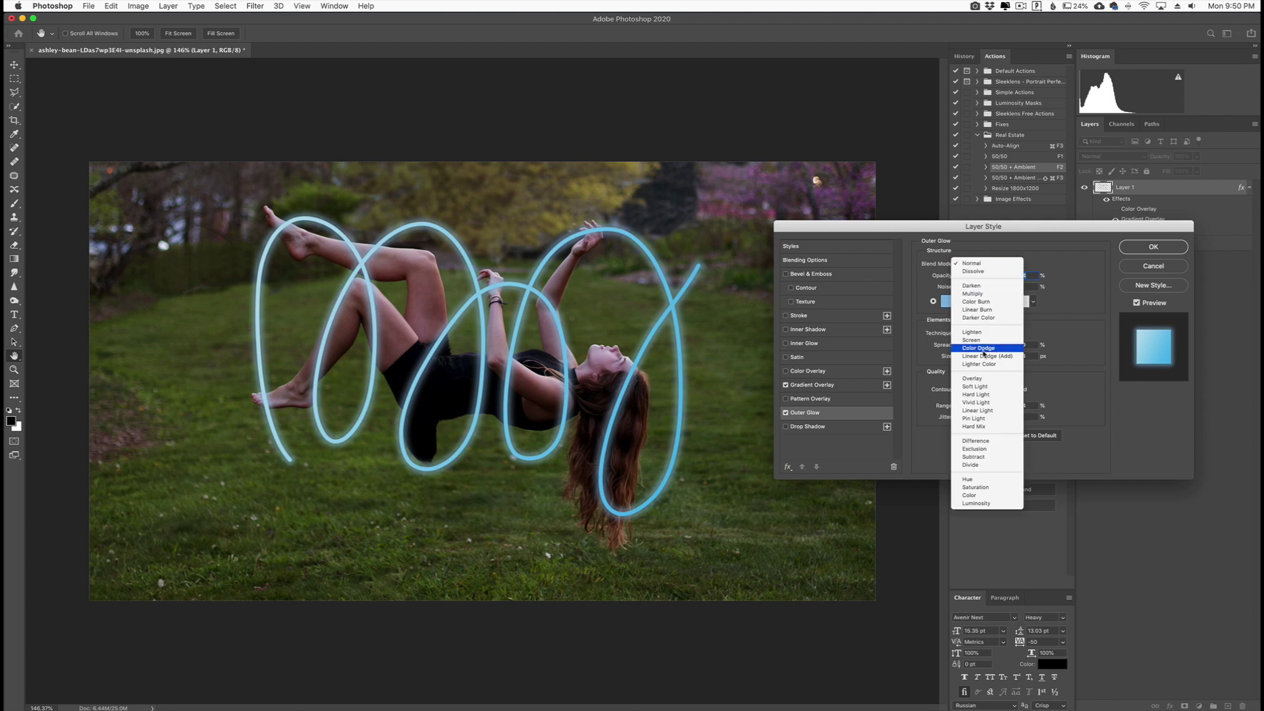
pyautogui.click(983, 379)
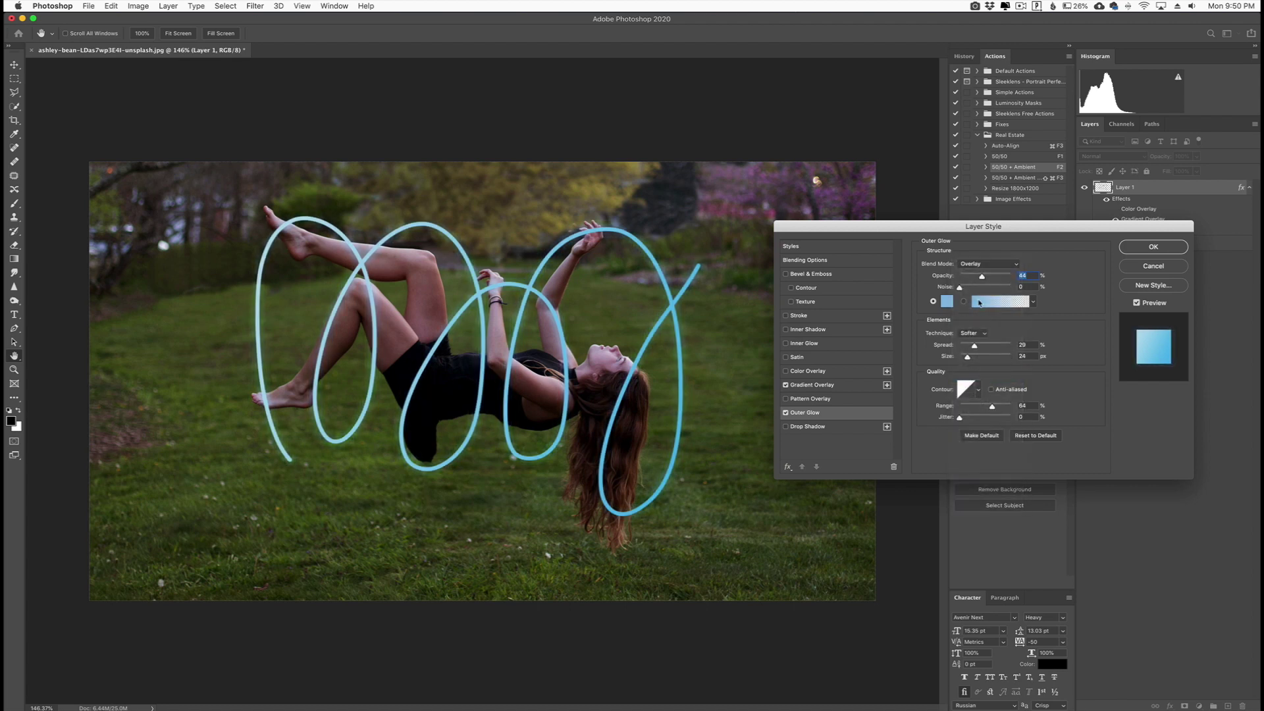
pyautogui.moveTo(982, 277); pyautogui.dragTo(1028, 276)
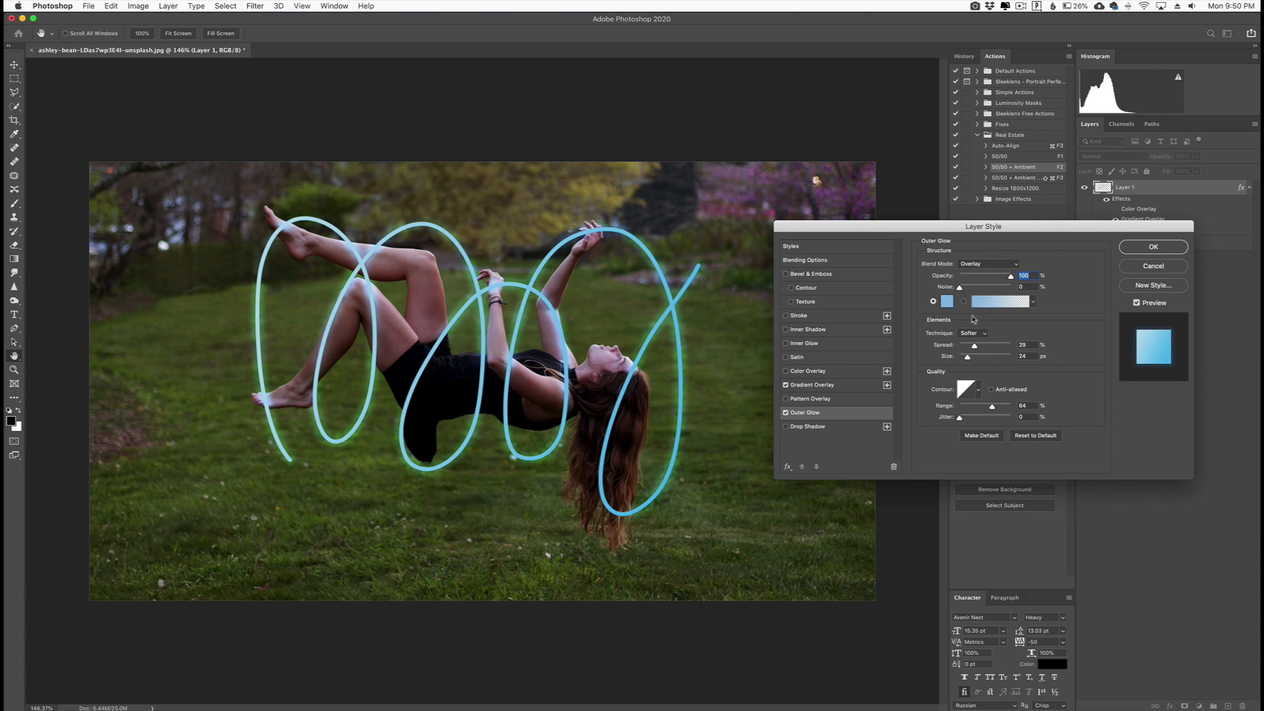
pyautogui.click(1006, 265)
pyautogui.click(988, 148)
pyautogui.moveTo(1011, 276); pyautogui.dragTo(985, 278)
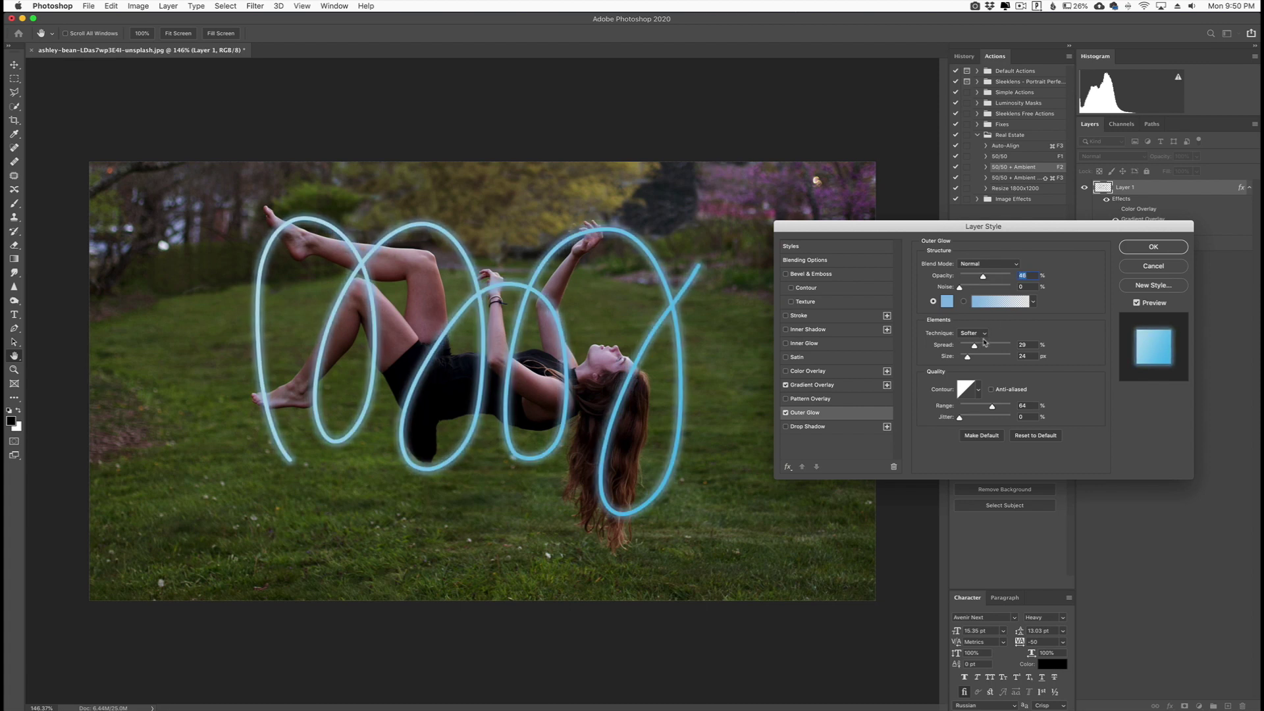
pyautogui.moveTo(975, 345); pyautogui.dragTo(982, 349)
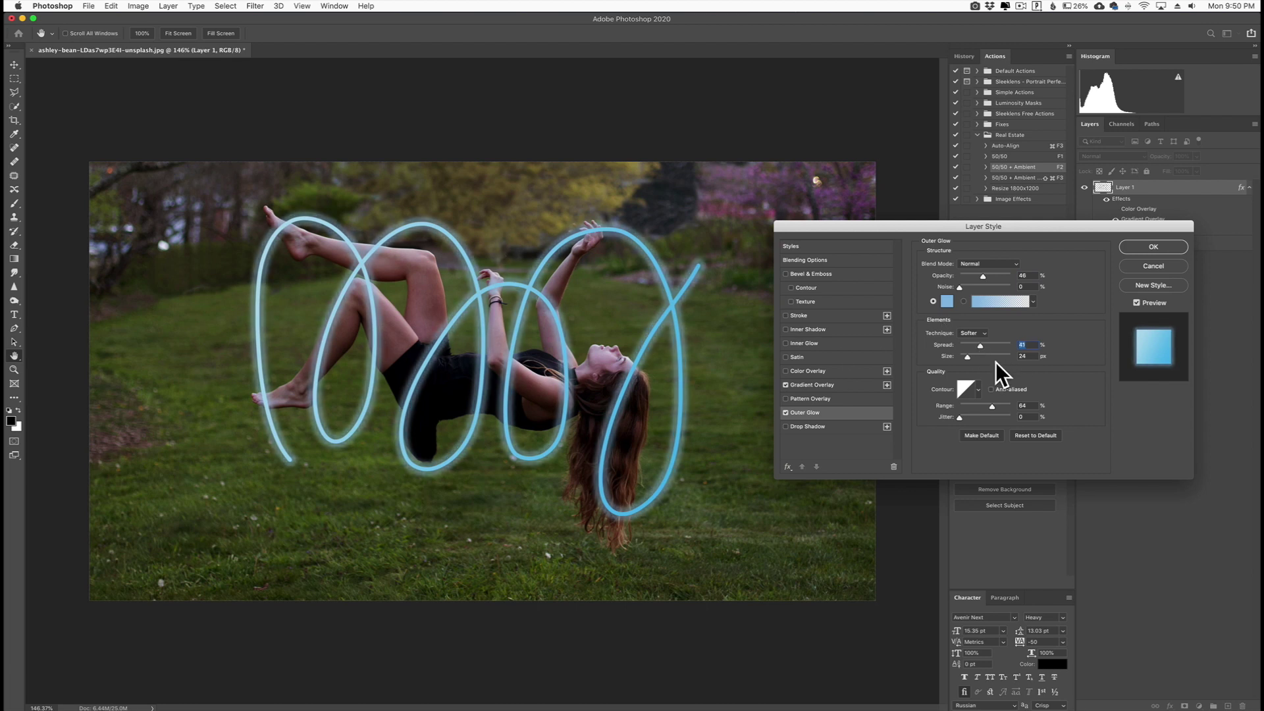
pyautogui.moveTo(967, 358); pyautogui.dragTo(972, 349)
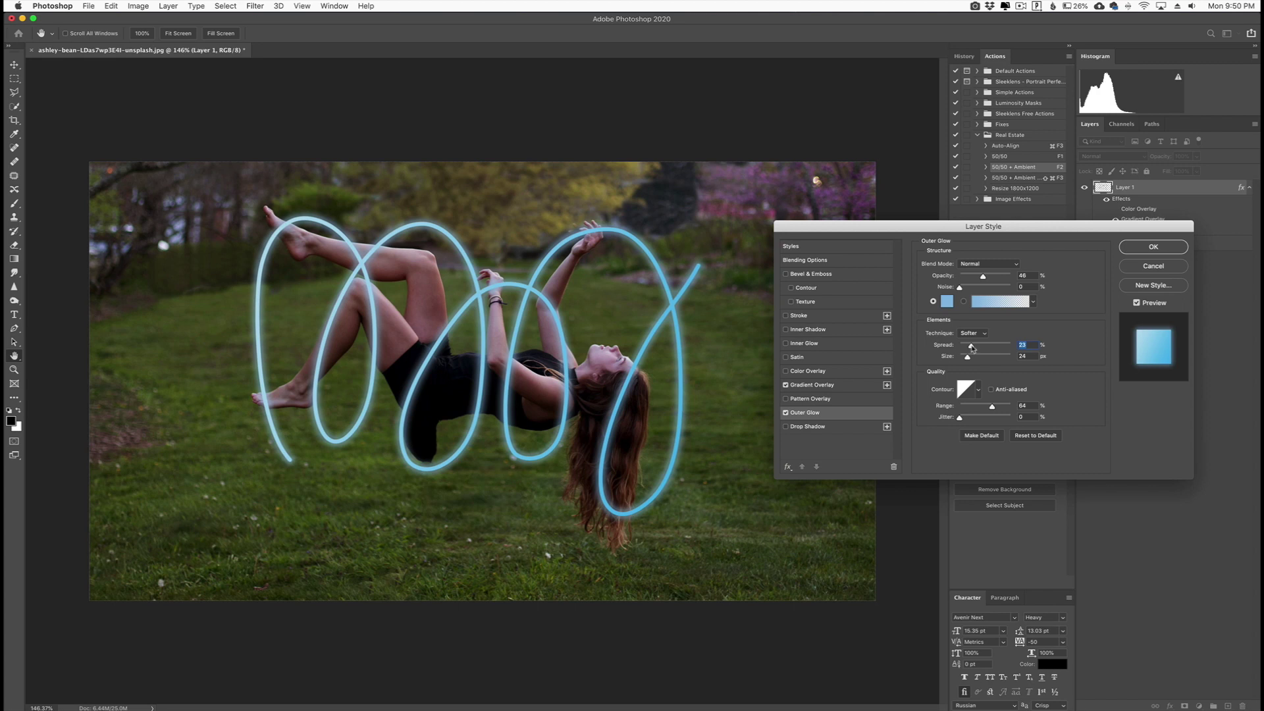
pyautogui.moveTo(974, 349); pyautogui.dragTo(971, 349)
# Apply the Outer Glow, give Layer 1 a white layer mask, and set brush smoothing to 0%.
pyautogui.click(1148, 248)
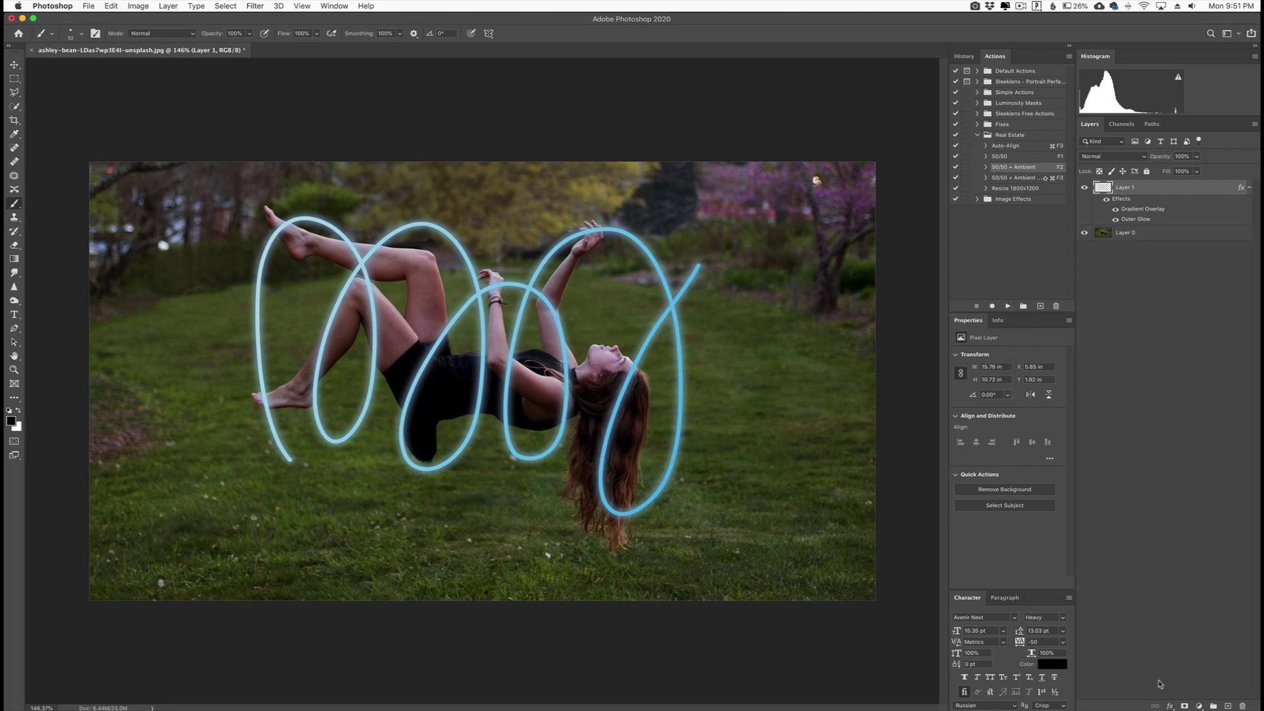
pyautogui.click(1185, 706)
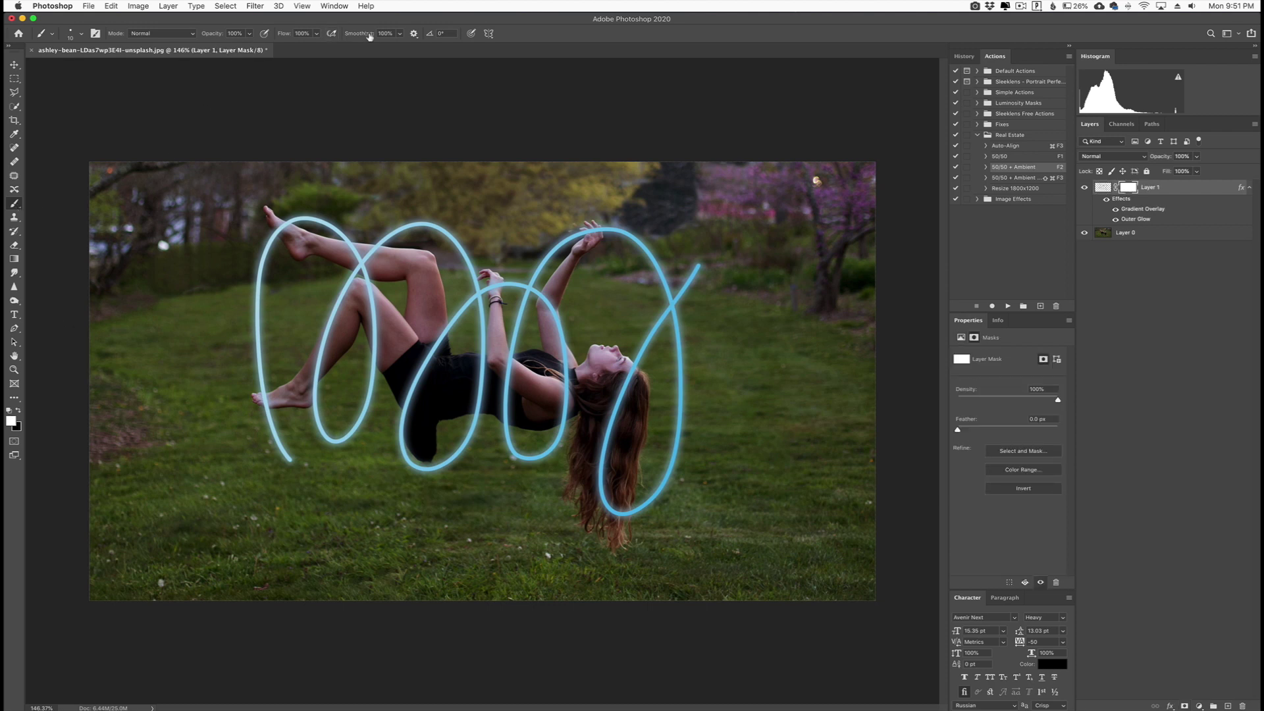
pyautogui.moveTo(372, 36); pyautogui.dragTo(198, 38)
# With black foreground, mask the loop sections beside the knee, calf and ankle.
pyautogui.click(19, 413)
pyautogui.scroll(6, 277, 363)
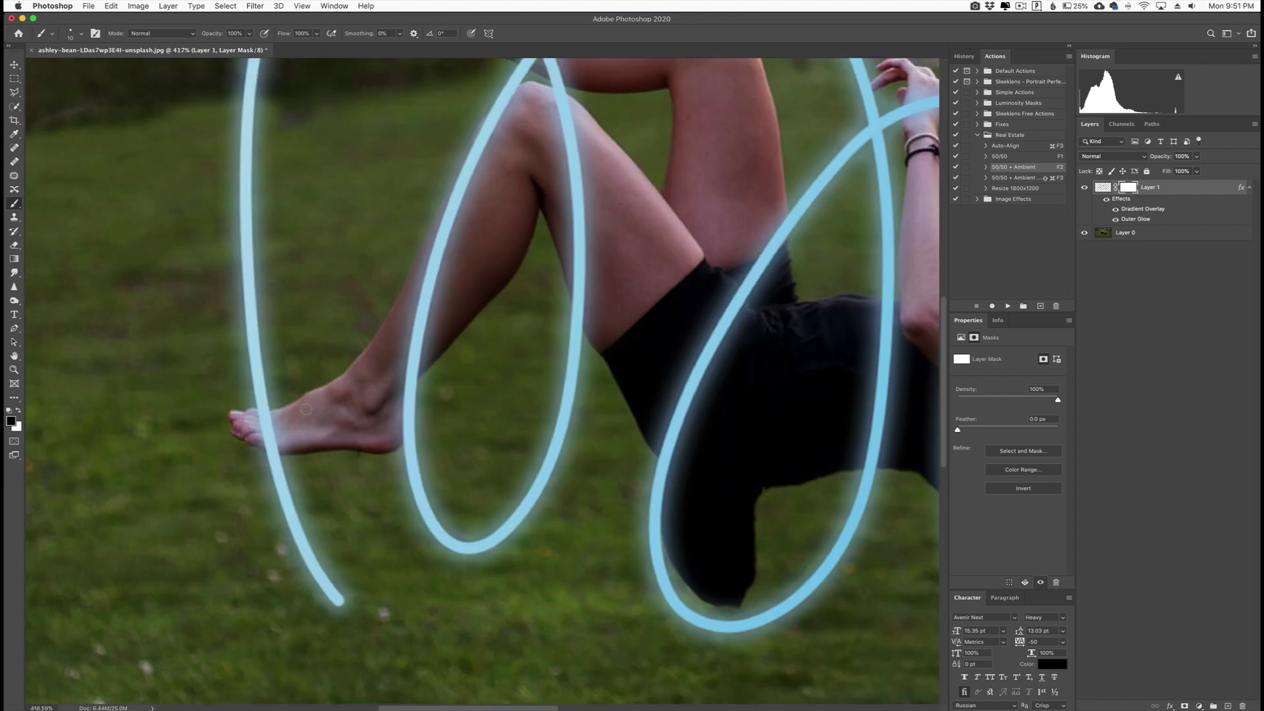
pyautogui.scroll(-6, 334, 389)
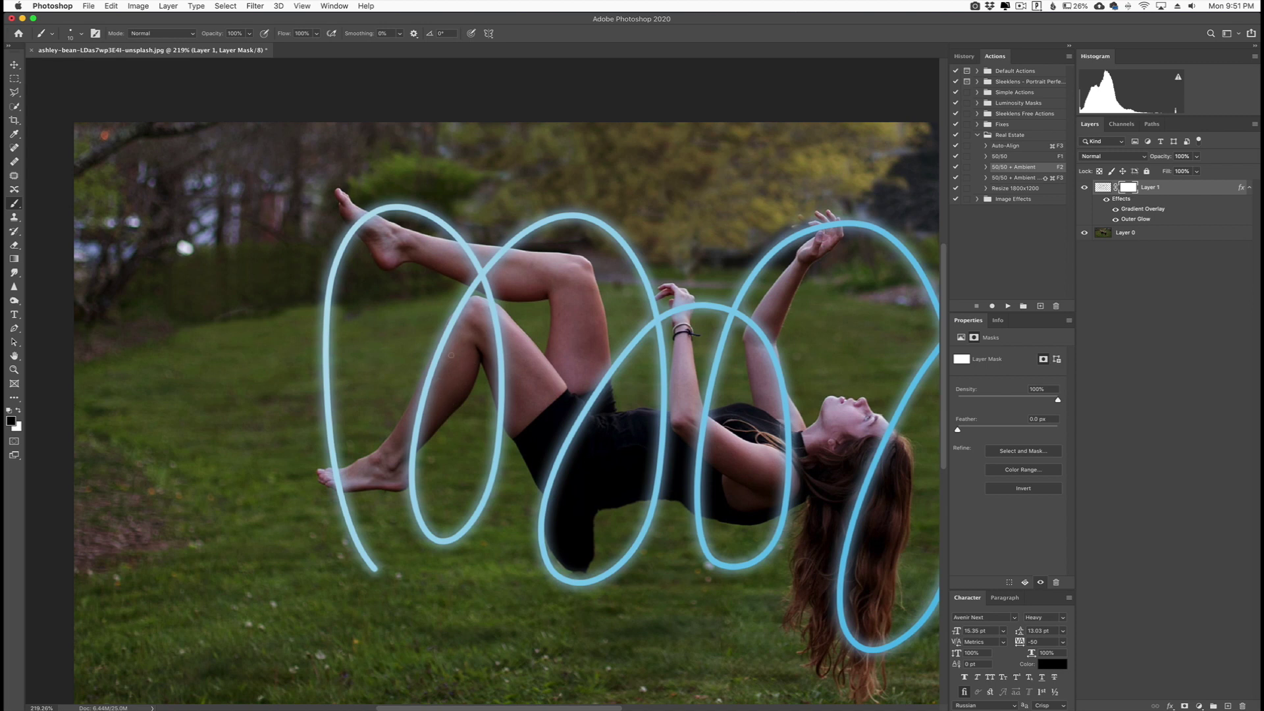
pyautogui.scroll(3, 450, 358)
pyautogui.click(466, 279)
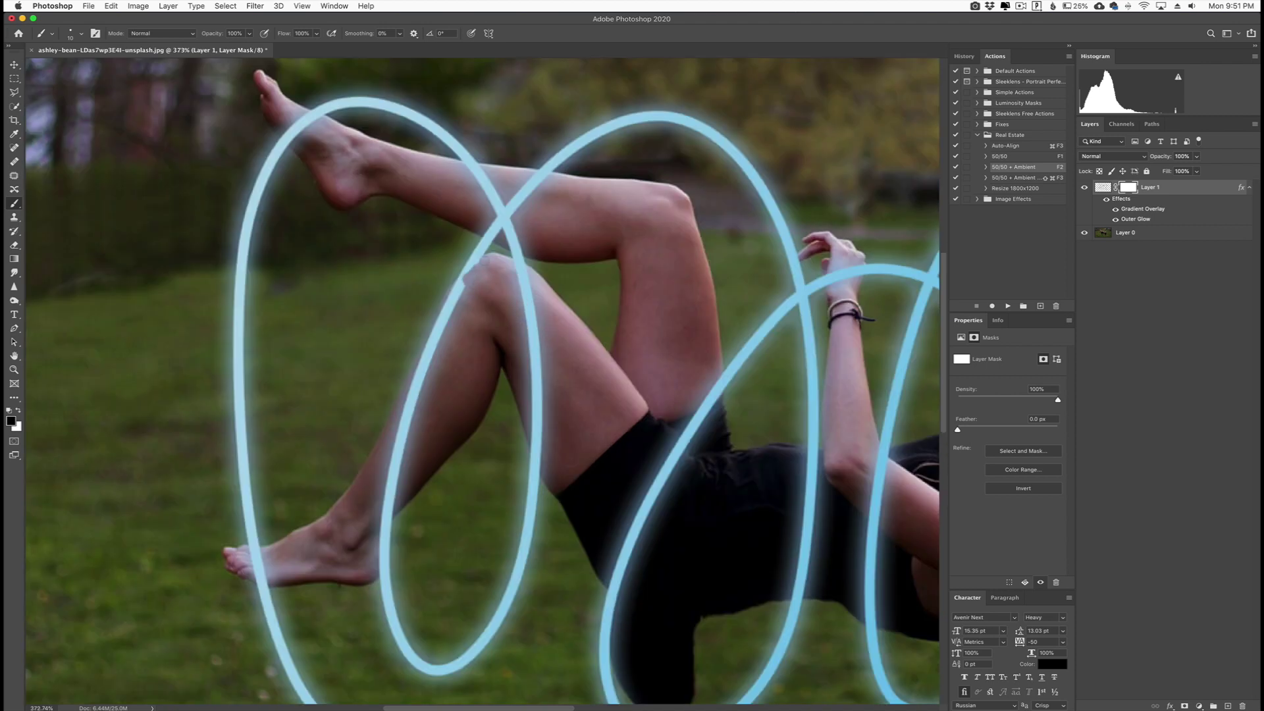
pyautogui.moveTo(481, 262)
pyautogui.mouseDown()
pyautogui.moveTo(449, 304)
pyautogui.moveTo(423, 392)
pyautogui.moveTo(433, 316)
pyautogui.moveTo(389, 518)
pyautogui.mouseUp()
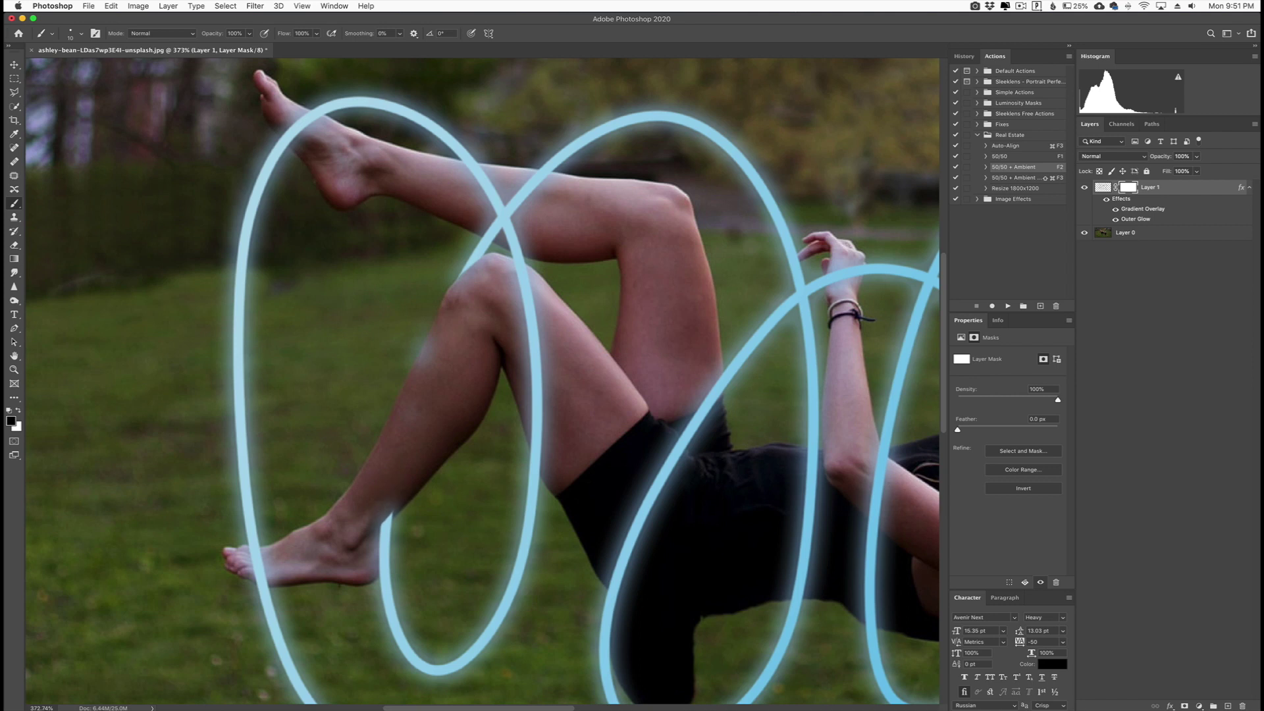
pyautogui.moveTo(387, 537); pyautogui.dragTo(380, 564)
pyautogui.press('x')
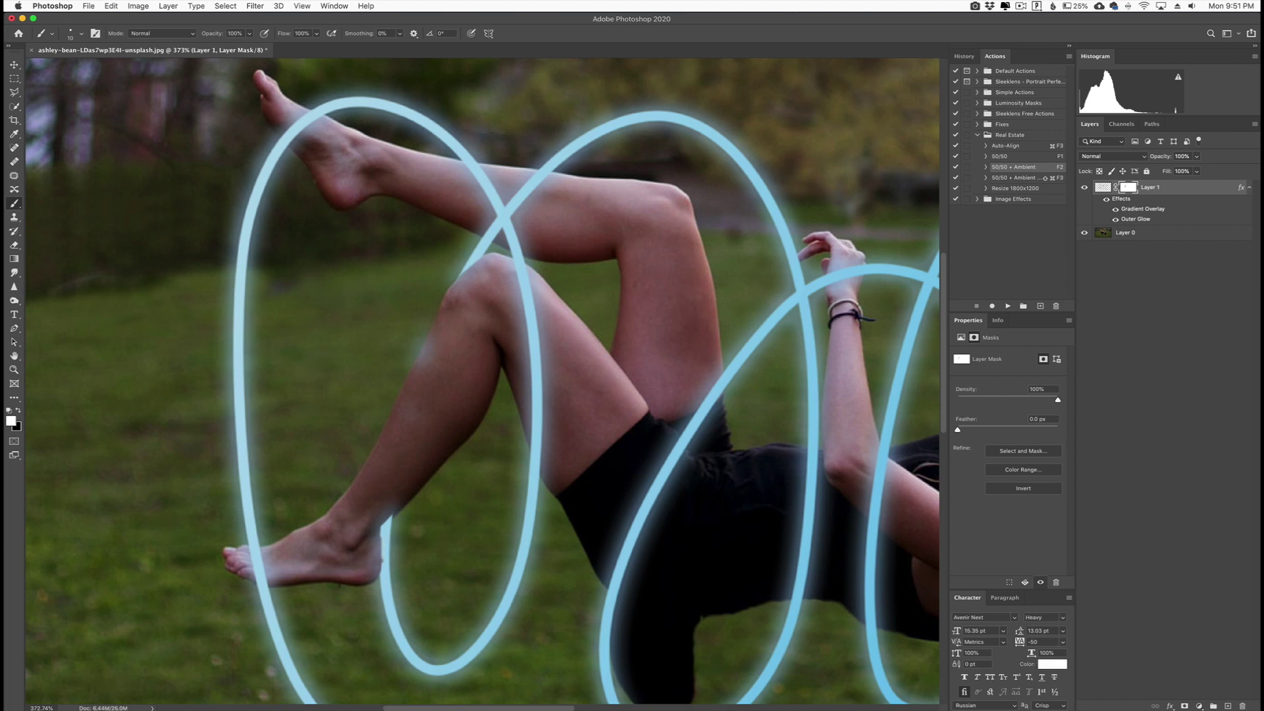
pyautogui.moveTo(421, 373); pyautogui.dragTo(436, 339)
pyautogui.press('x')
pyautogui.moveTo(429, 382); pyautogui.dragTo(439, 326)
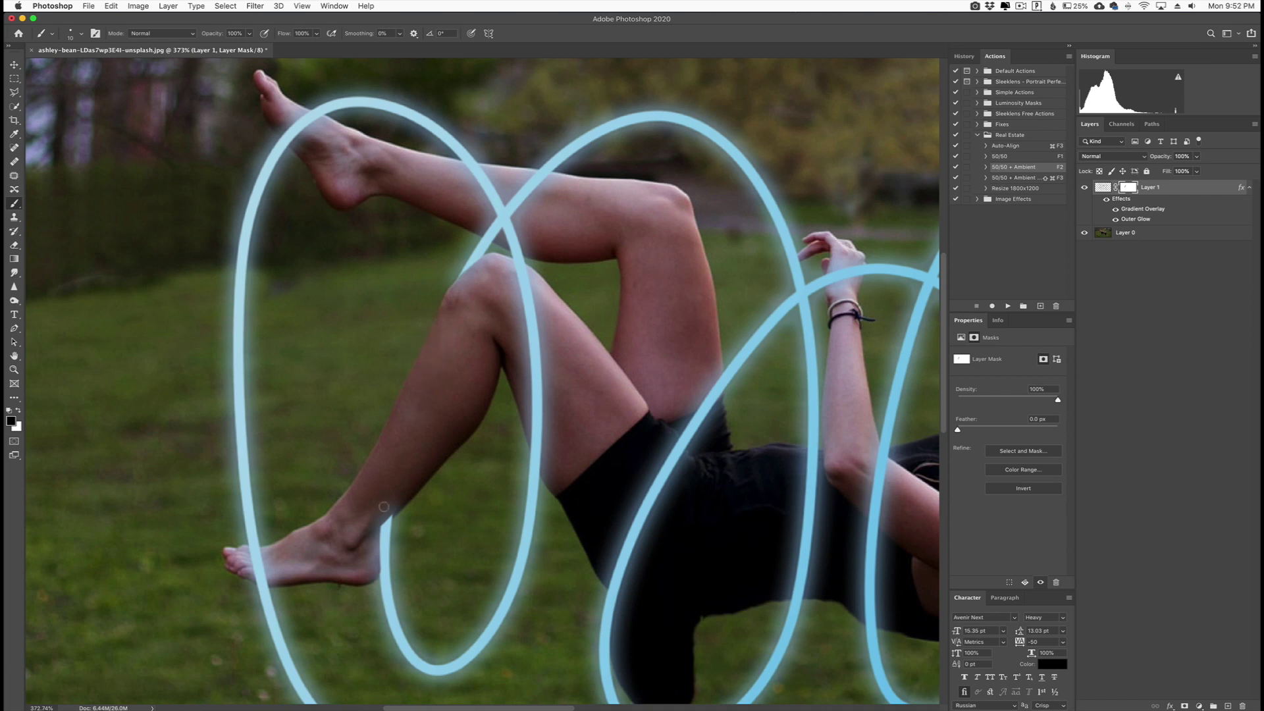
pyautogui.moveTo(385, 516); pyautogui.dragTo(379, 514)
# Mask the loop at the thigh crossing and the blue line lower behind the body.
pyautogui.click(499, 227)
pyautogui.click(487, 227)
pyautogui.click(490, 237)
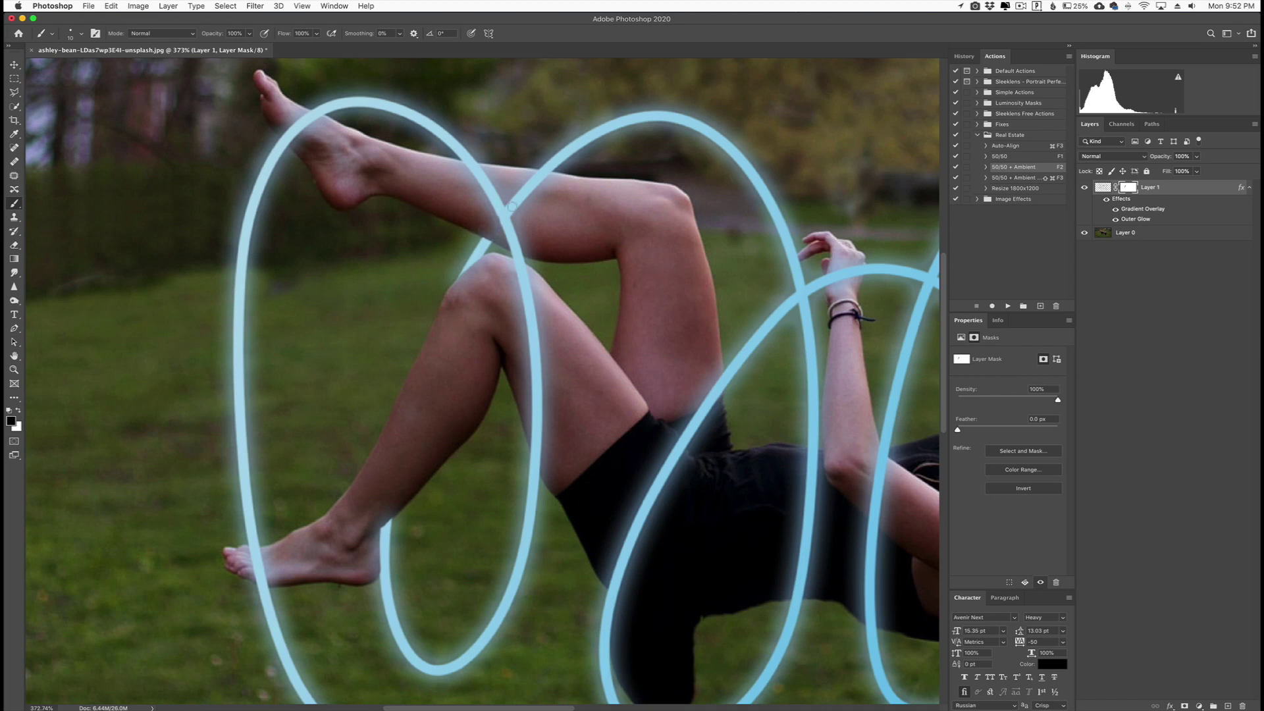
pyautogui.moveTo(512, 202); pyautogui.dragTo(539, 176)
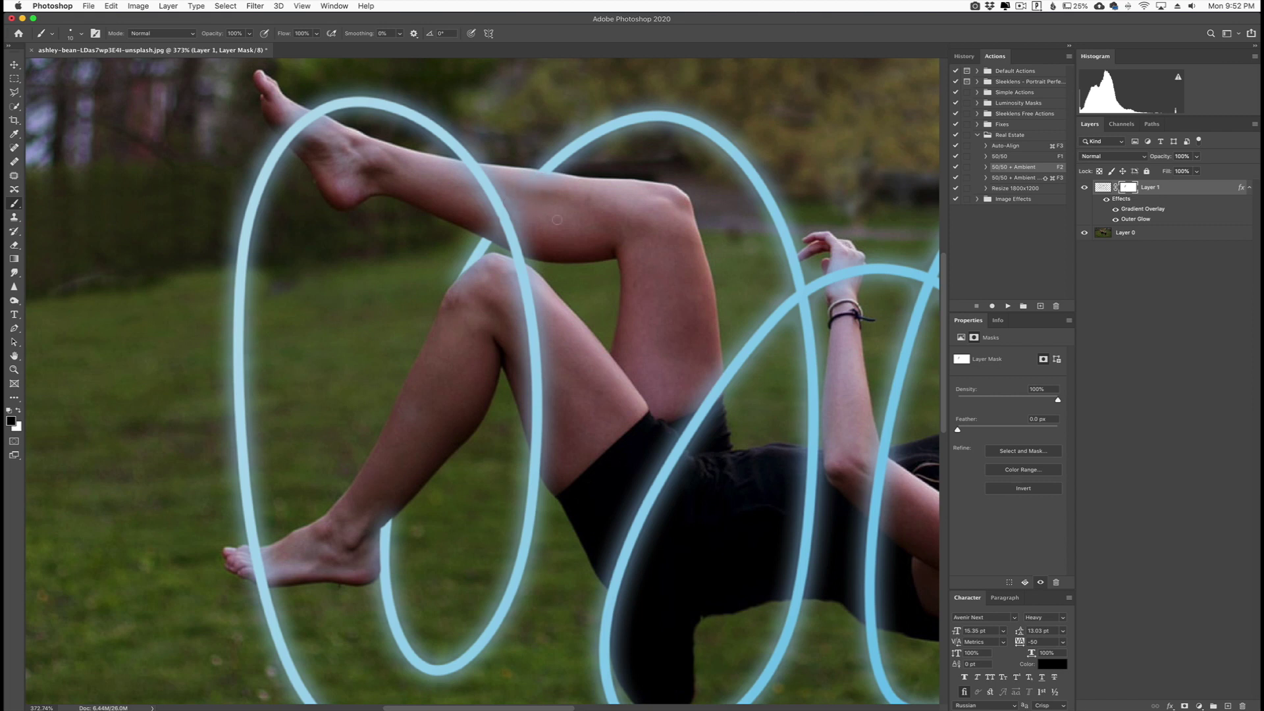
pyautogui.scroll(-1, 754, 256)
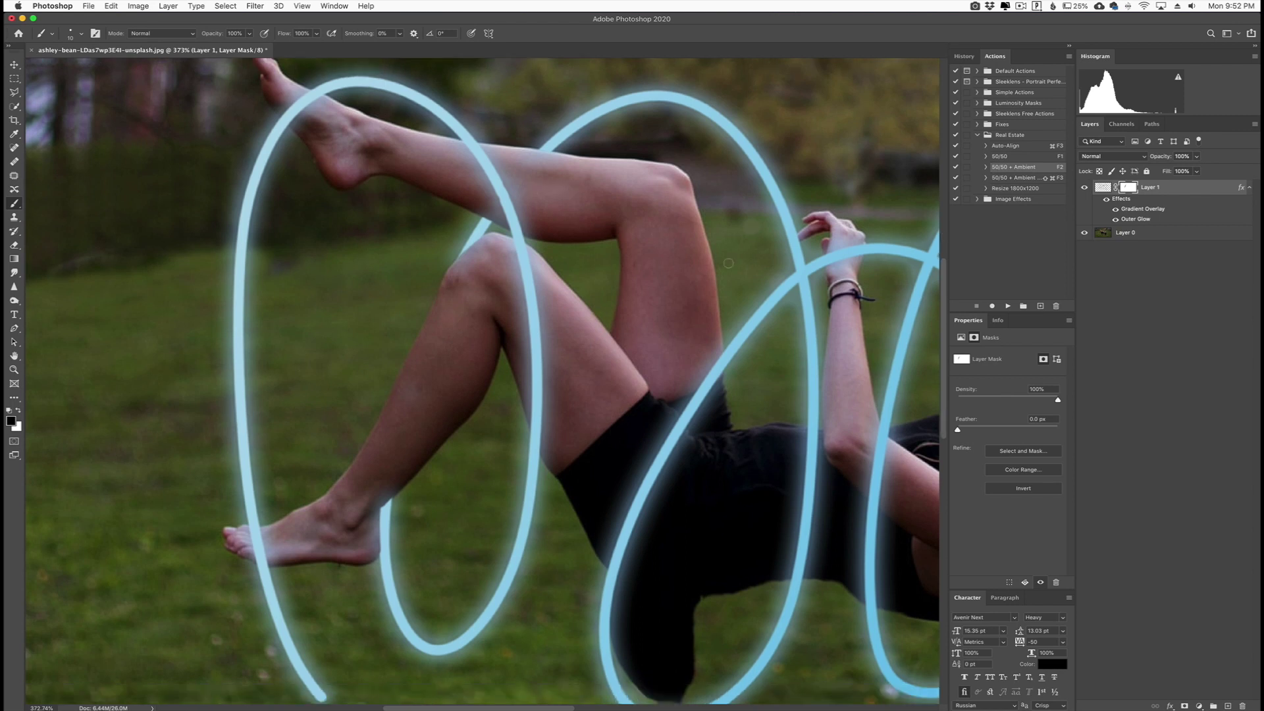
pyautogui.hscroll(3, 721, 269)
pyautogui.hscroll(3, 483, 384)
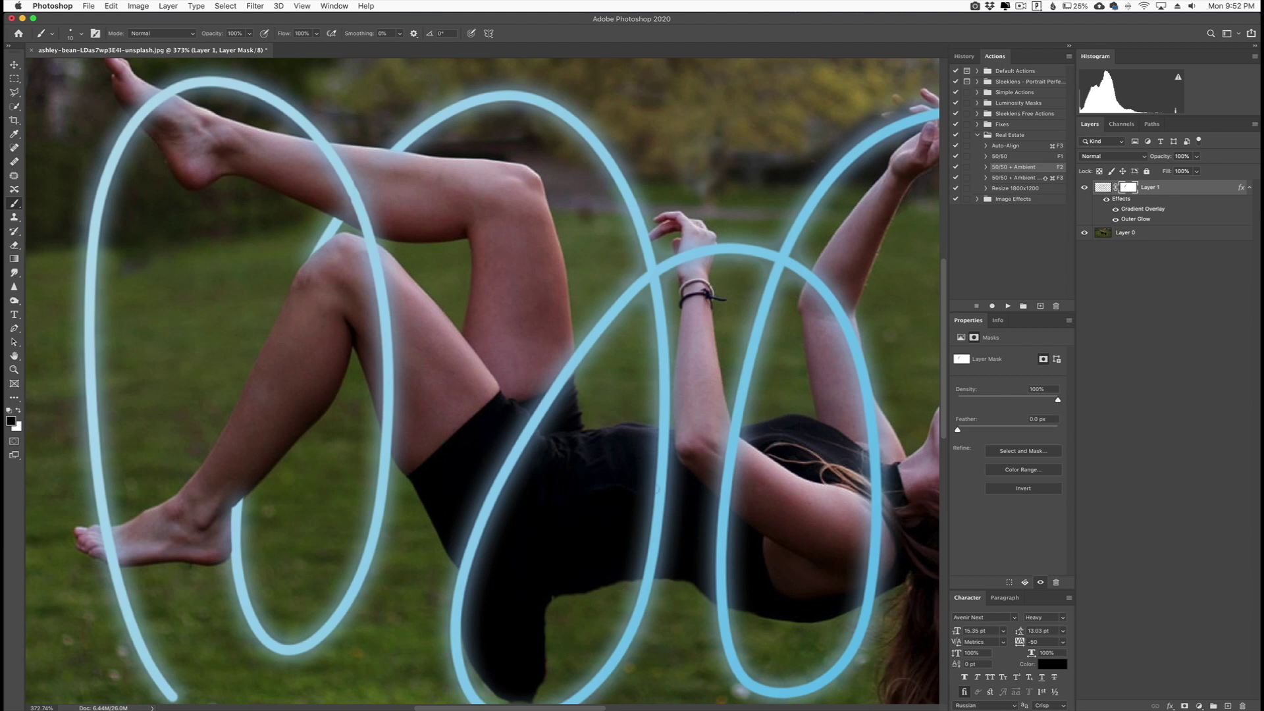
pyautogui.moveTo(463, 534)
pyautogui.mouseDown()
pyautogui.moveTo(463, 630)
pyautogui.moveTo(475, 514)
pyautogui.moveTo(476, 542)
pyautogui.moveTo(489, 525)
pyautogui.moveTo(479, 488)
pyautogui.moveTo(513, 419)
pyautogui.moveTo(533, 432)
pyautogui.moveTo(533, 392)
pyautogui.moveTo(549, 367)
pyautogui.moveTo(549, 393)
pyautogui.moveTo(558, 346)
pyautogui.moveTo(568, 375)
pyautogui.moveTo(560, 344)
pyautogui.mouseUp()
pyautogui.press(']')
pyautogui.press(']')
pyautogui.press('[')
pyautogui.press('[')
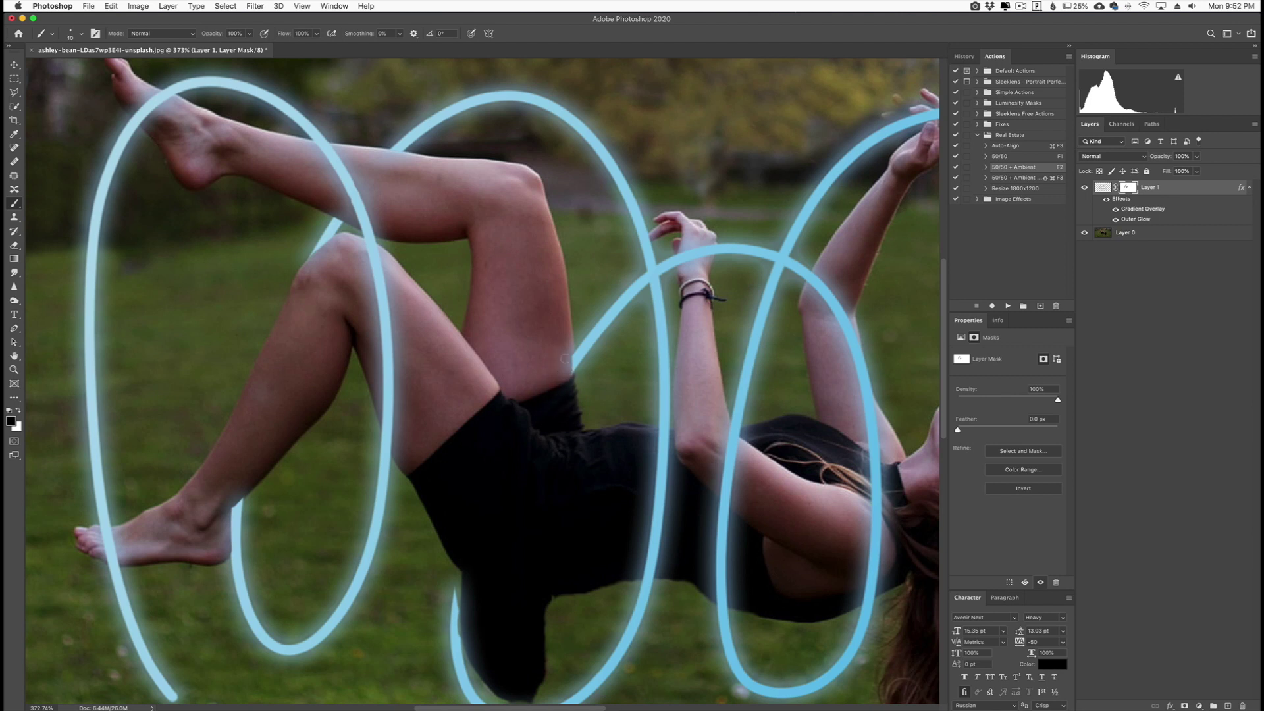
# Restore a piece of the lower blue line, then mask the stroke near the raised arm.
pyautogui.press('x')
pyautogui.moveTo(450, 593)
pyautogui.mouseDown()
pyautogui.moveTo(461, 572)
pyautogui.moveTo(460, 631)
pyautogui.mouseUp()
pyautogui.hscroll(3, 521, 516)
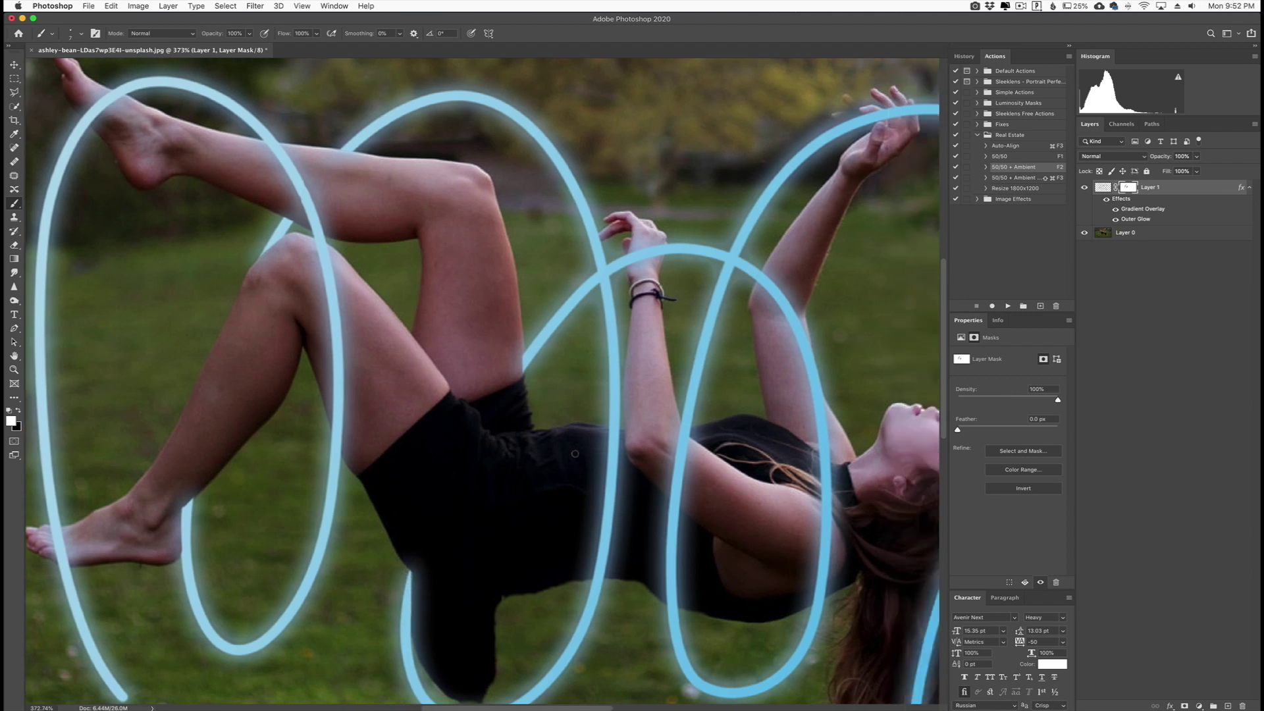
pyautogui.press('x')
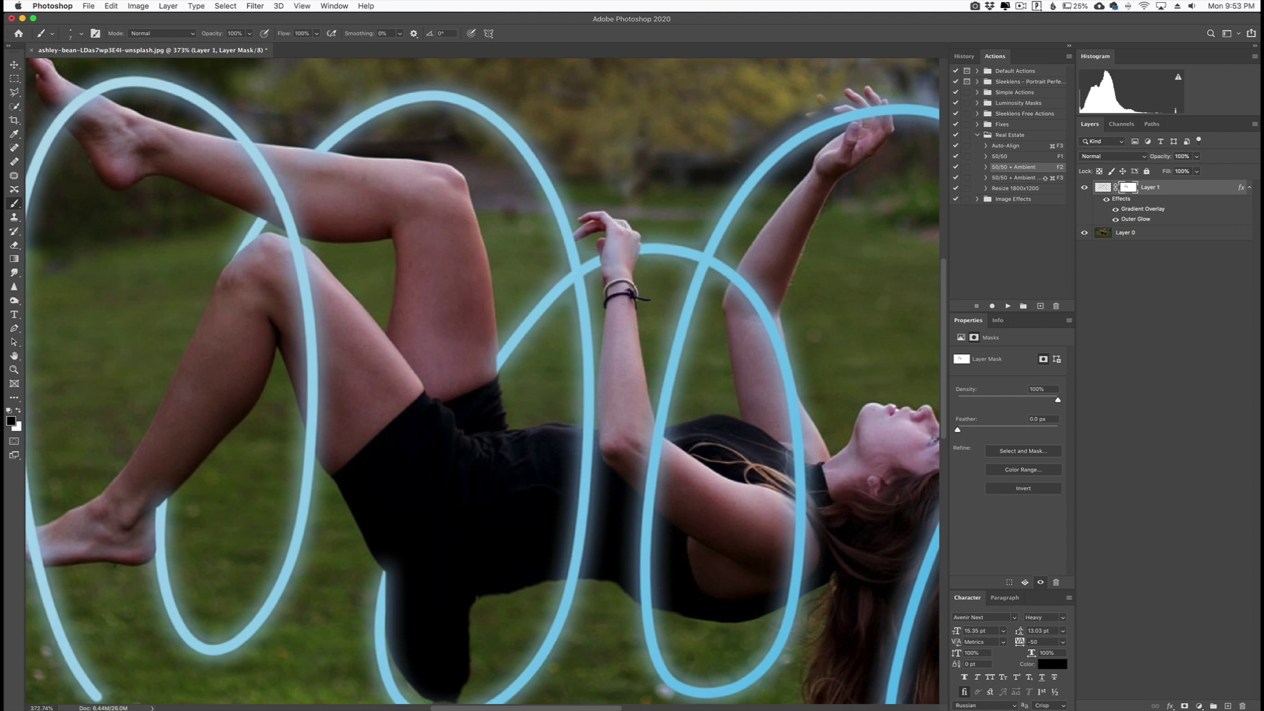
pyautogui.moveTo(742, 285)
pyautogui.mouseDown()
pyautogui.moveTo(754, 284)
pyautogui.moveTo(798, 438)
pyautogui.moveTo(797, 578)
pyautogui.moveTo(773, 601)
pyautogui.mouseUp()
pyautogui.press(']')
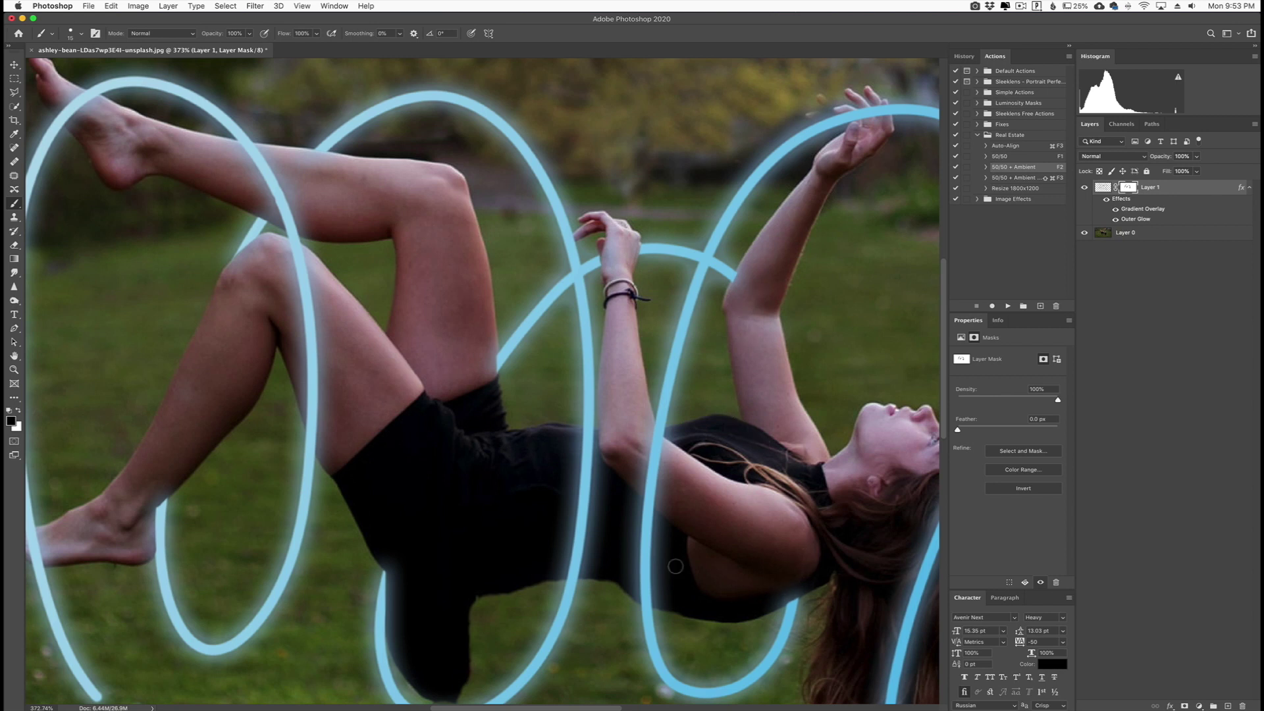
# Bring the raised fingertips in front of the stroke, then review the whole image.
pyautogui.hscroll(4, 704, 390)
pyautogui.moveTo(760, 108)
pyautogui.mouseDown()
pyautogui.moveTo(776, 124)
pyautogui.moveTo(765, 122)
pyautogui.moveTo(781, 118)
pyautogui.mouseUp()
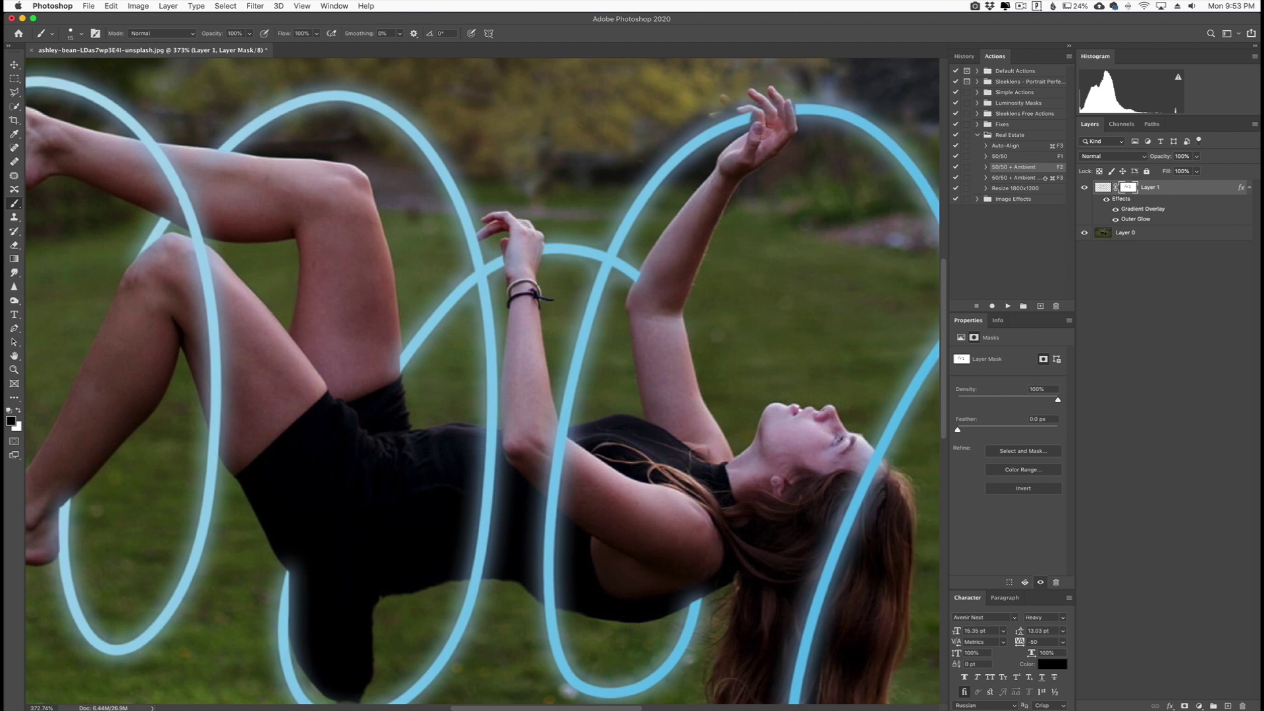
pyautogui.press('x')
pyautogui.press('[')
pyautogui.hscroll(5, 815, 123)
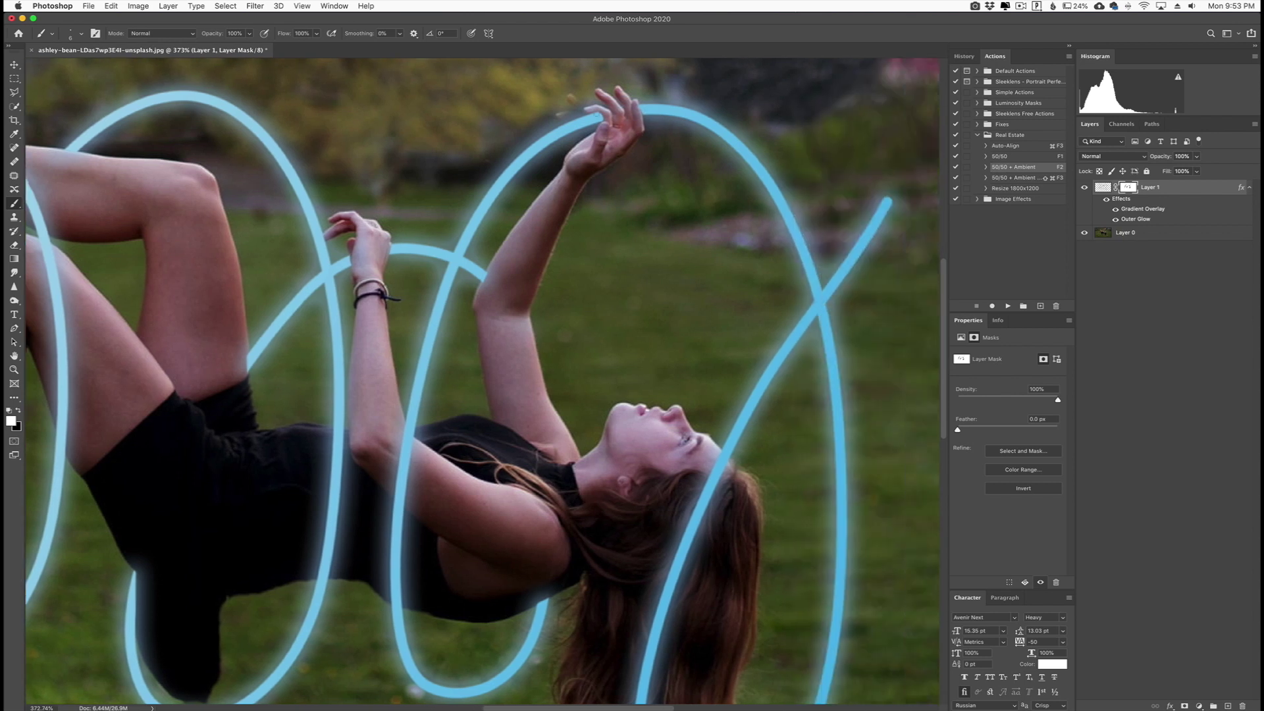
pyautogui.hscroll(2, 725, 141)
pyautogui.scroll(-3, 725, 141)
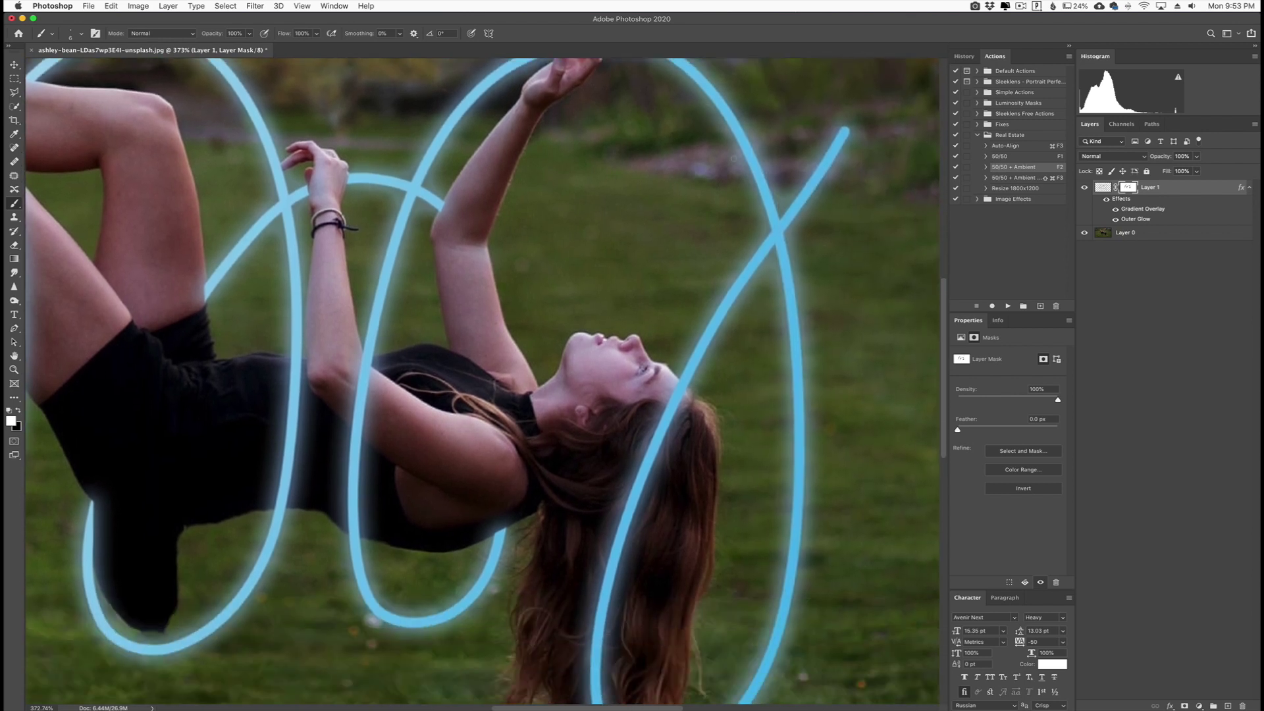
pyautogui.scroll(-4, 725, 141)
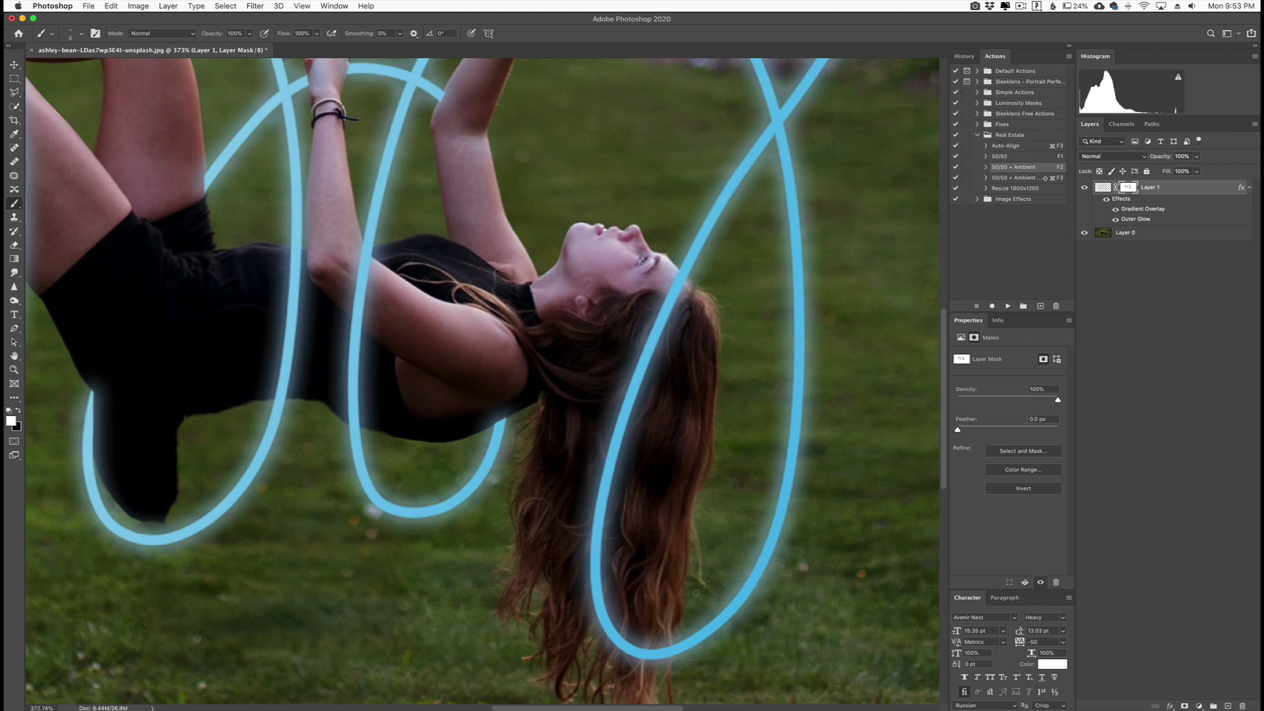
pyautogui.scroll(5, 726, 530)
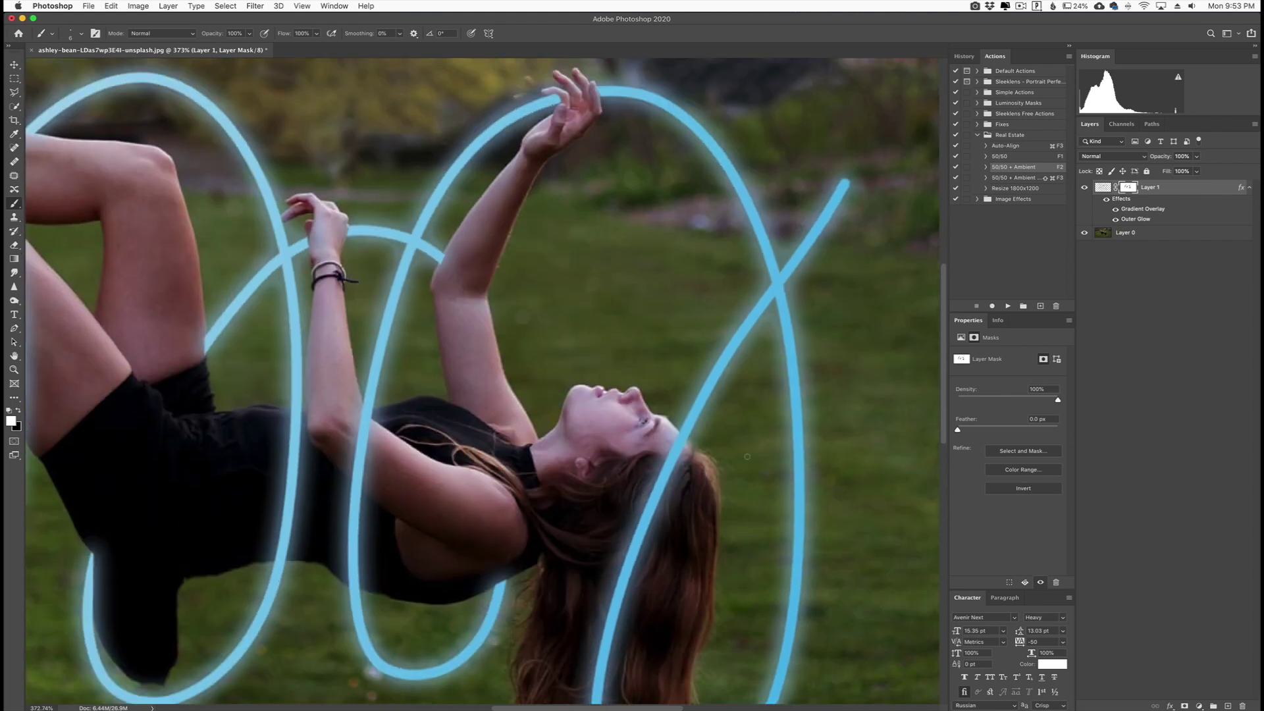
pyautogui.scroll(-5, 706, 449)
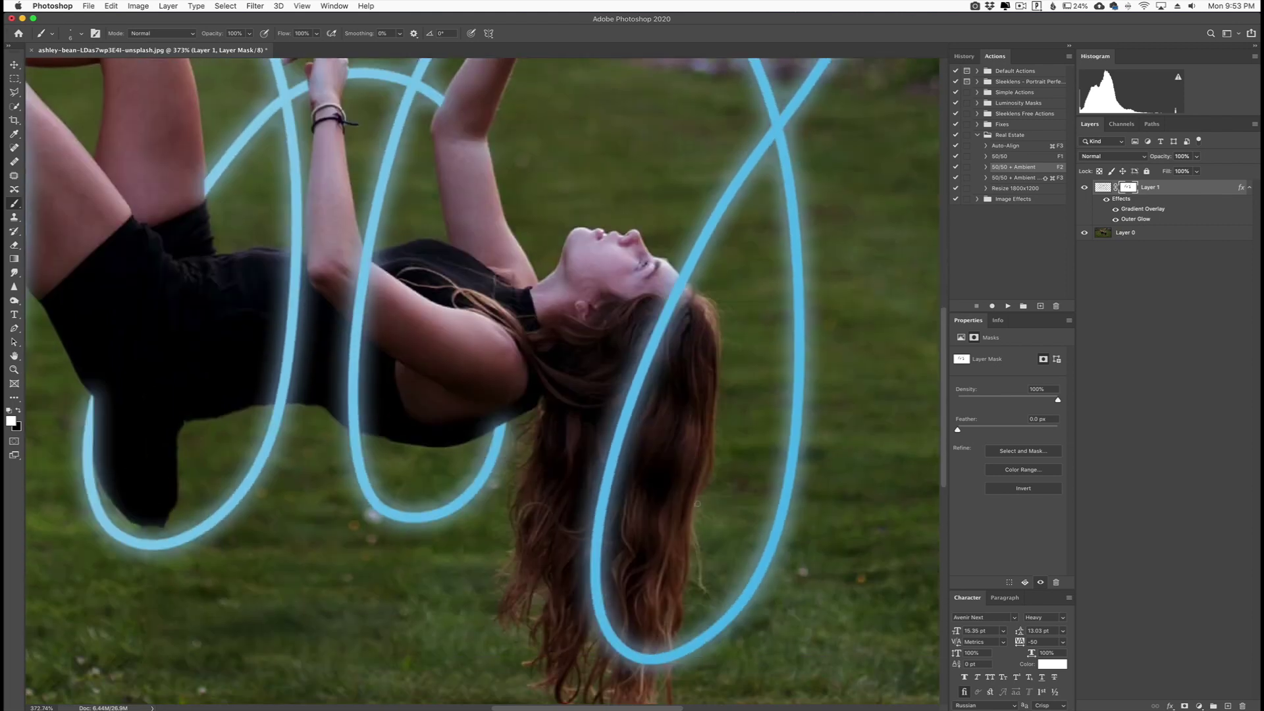
pyautogui.scroll(5, 702, 476)
pyautogui.scroll(-1, 688, 485)
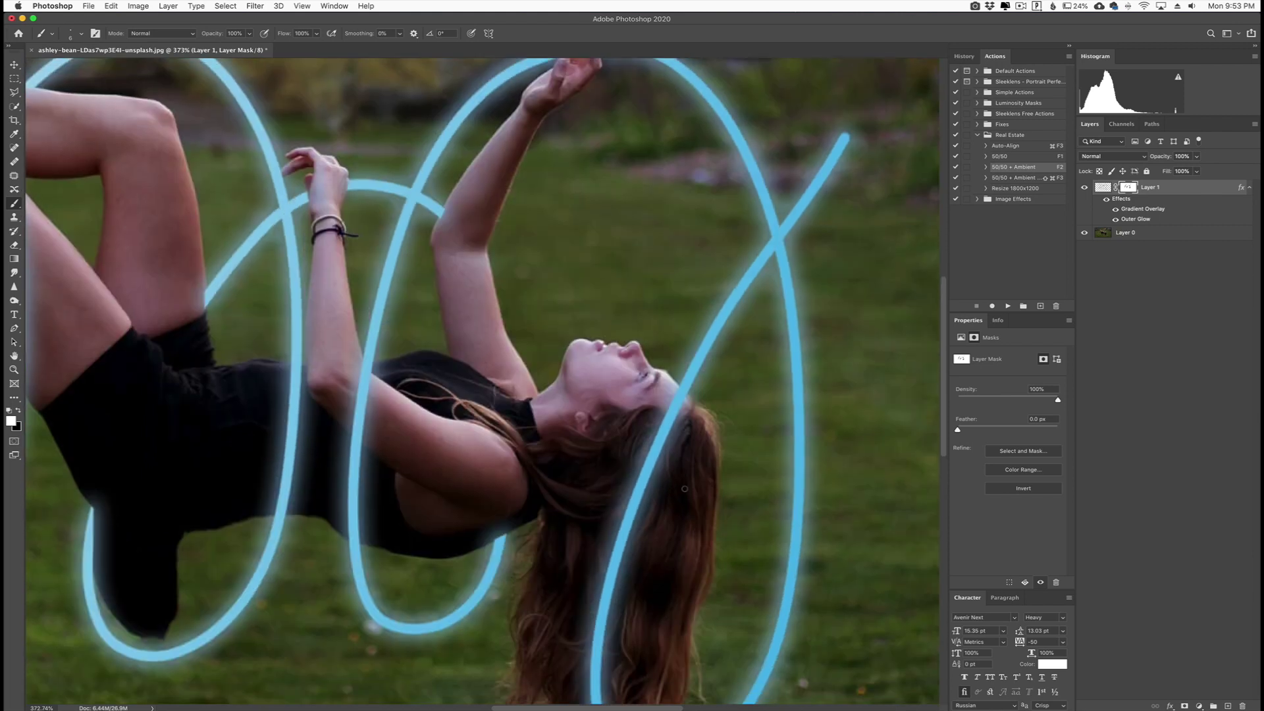
pyautogui.scroll(-10, 688, 485)
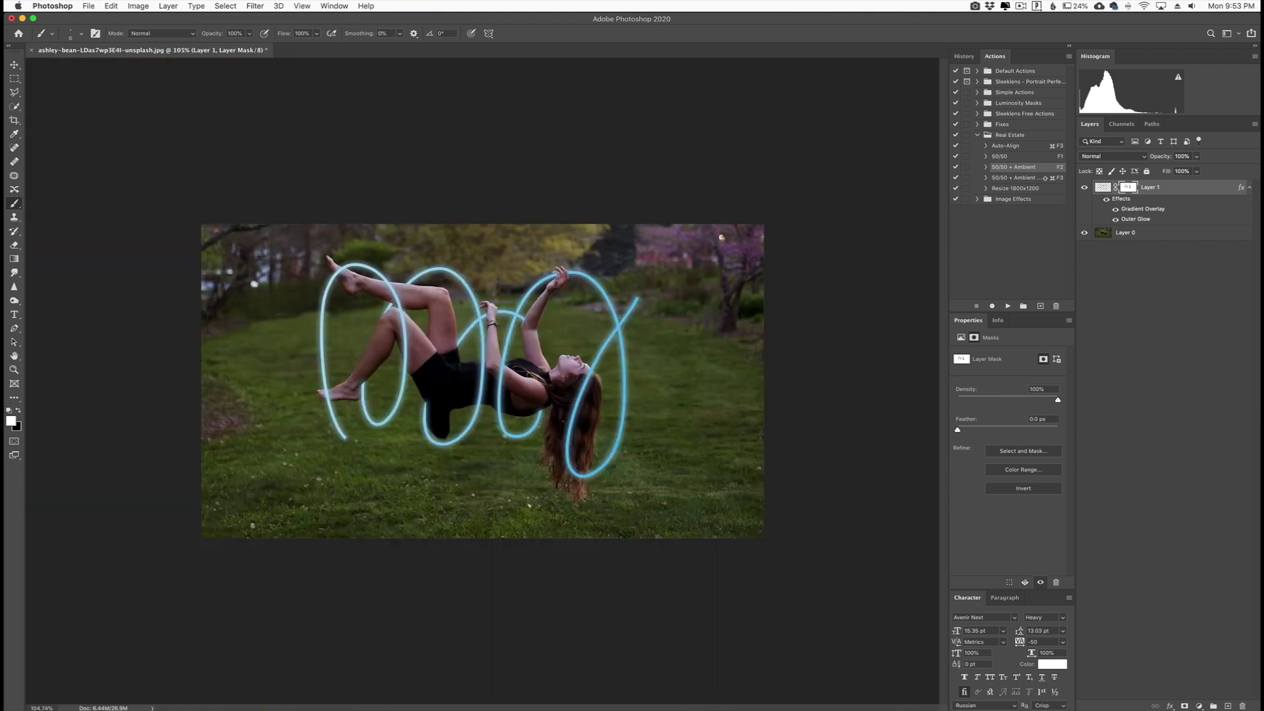
# Paint black on the mask to tuck the lowest right loop behind the hair tips.
pyautogui.scroll(5, 554, 406)
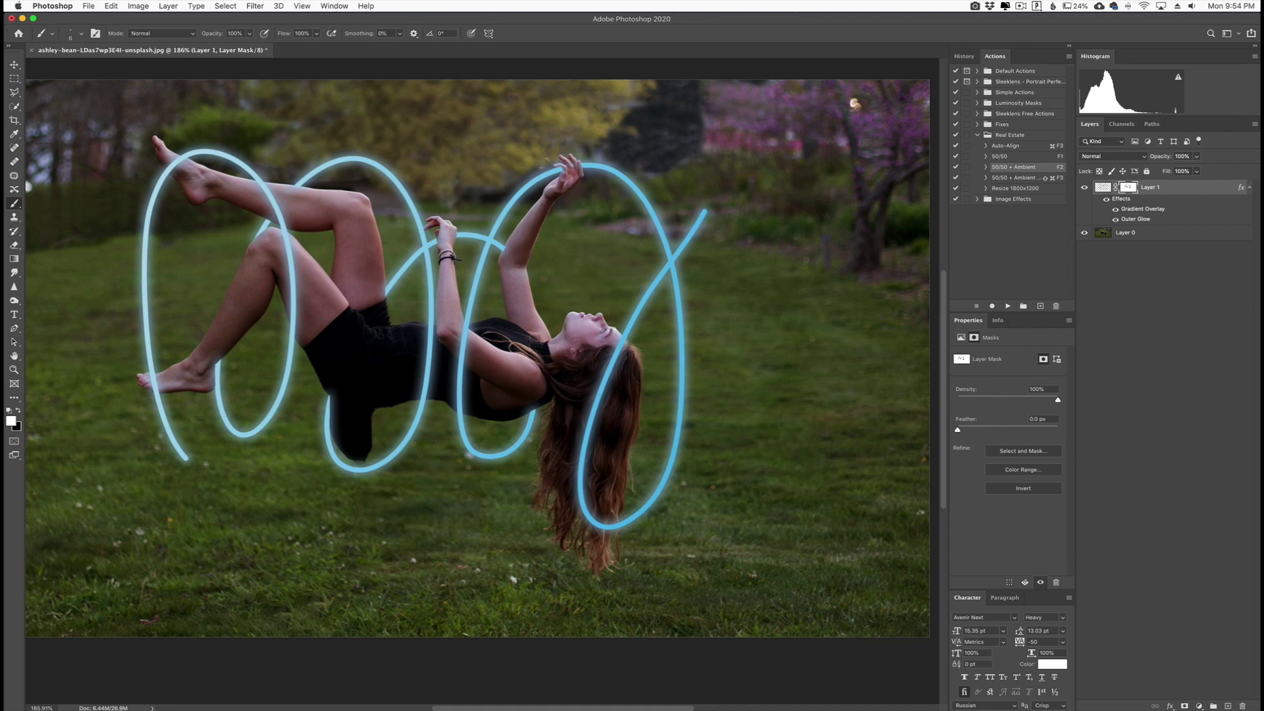
pyautogui.scroll(3, 610, 543)
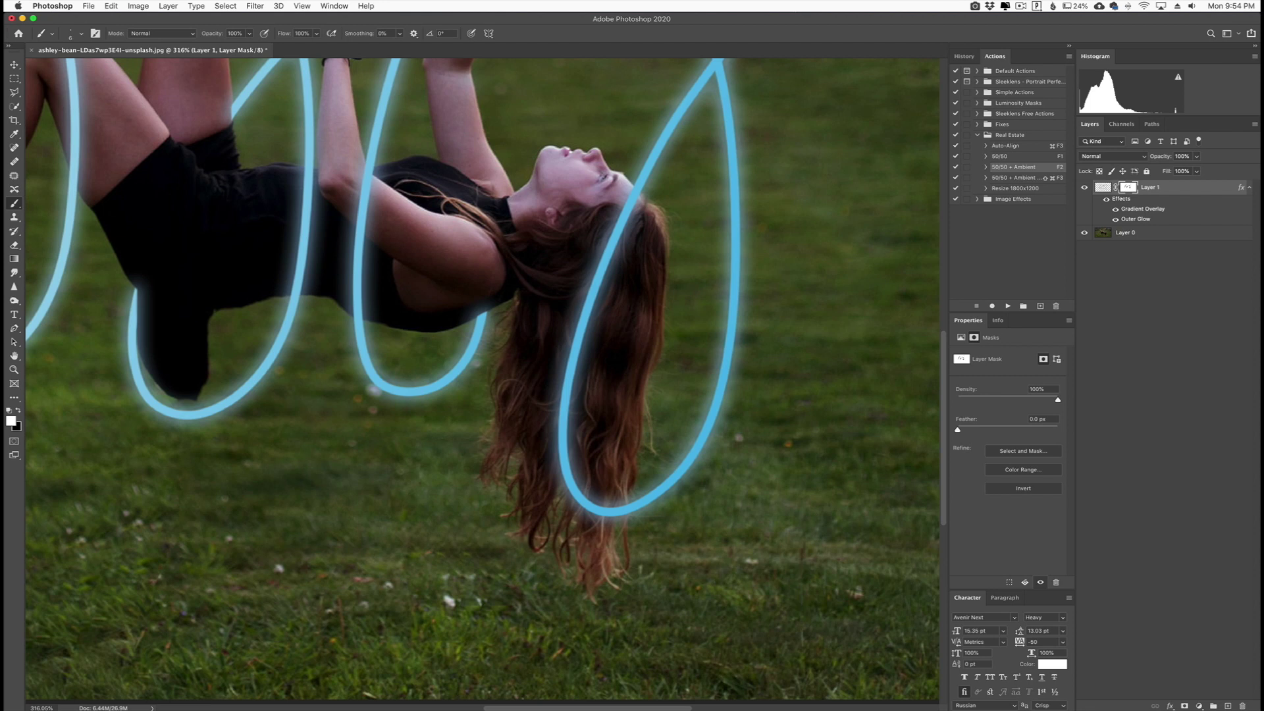
pyautogui.press('x')
pyautogui.moveTo(622, 510)
pyautogui.mouseDown()
pyautogui.moveTo(591, 521)
pyautogui.moveTo(598, 483)
pyautogui.moveTo(574, 479)
pyautogui.mouseUp()
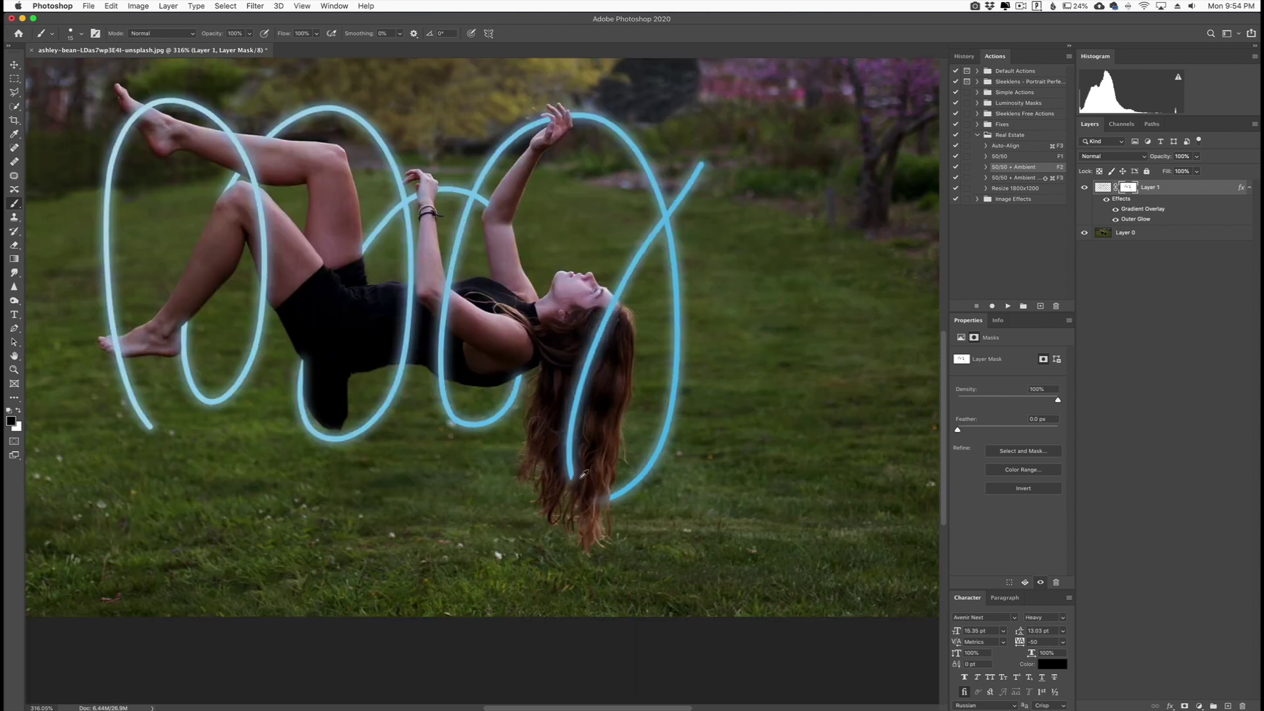
pyautogui.scroll(-5, 583, 473)
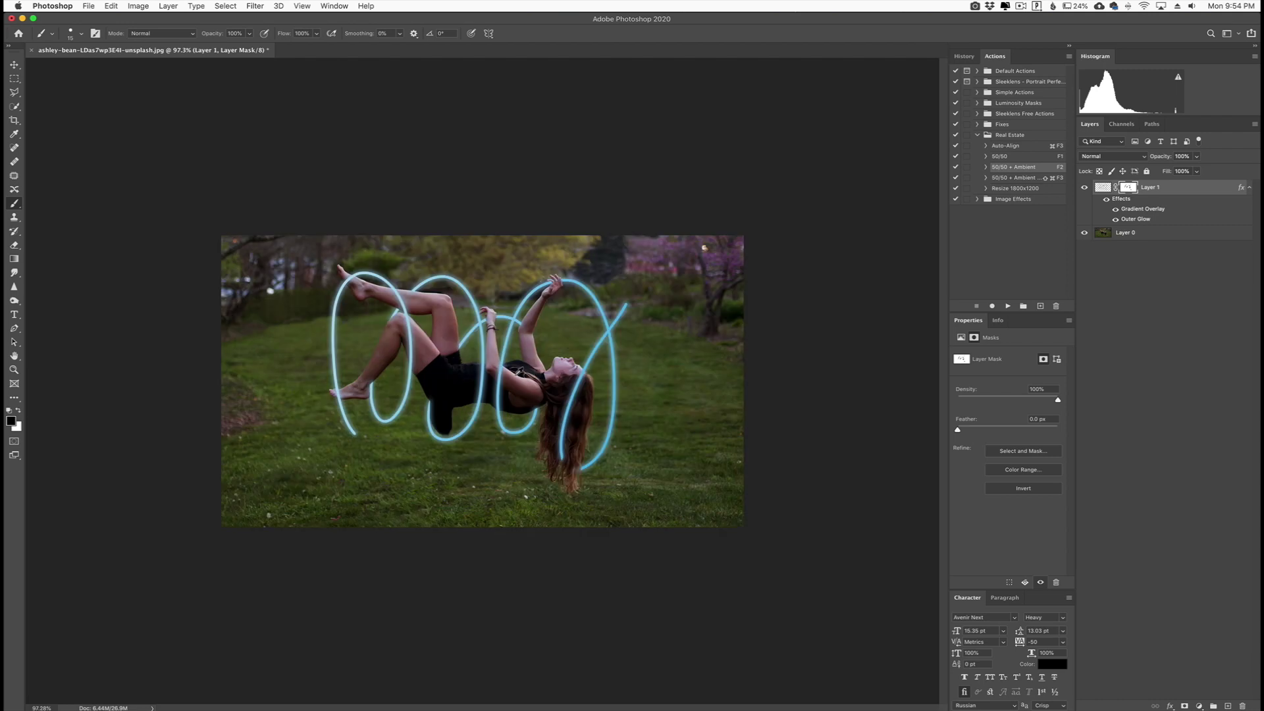
pyautogui.scroll(3, 483, 382)
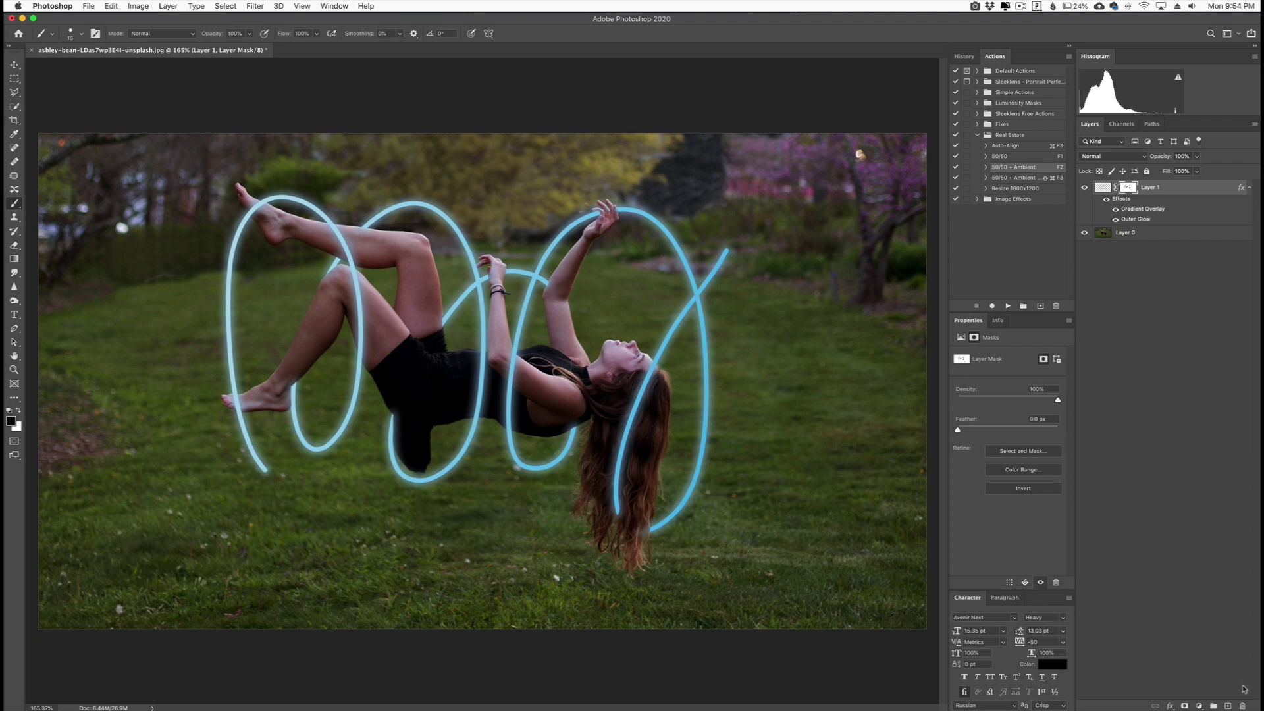
# Add a Channel Mixer layer, tweak Red output, and set Green output to Red +7, Green +97, Blue +5.
pyautogui.click(1200, 706)
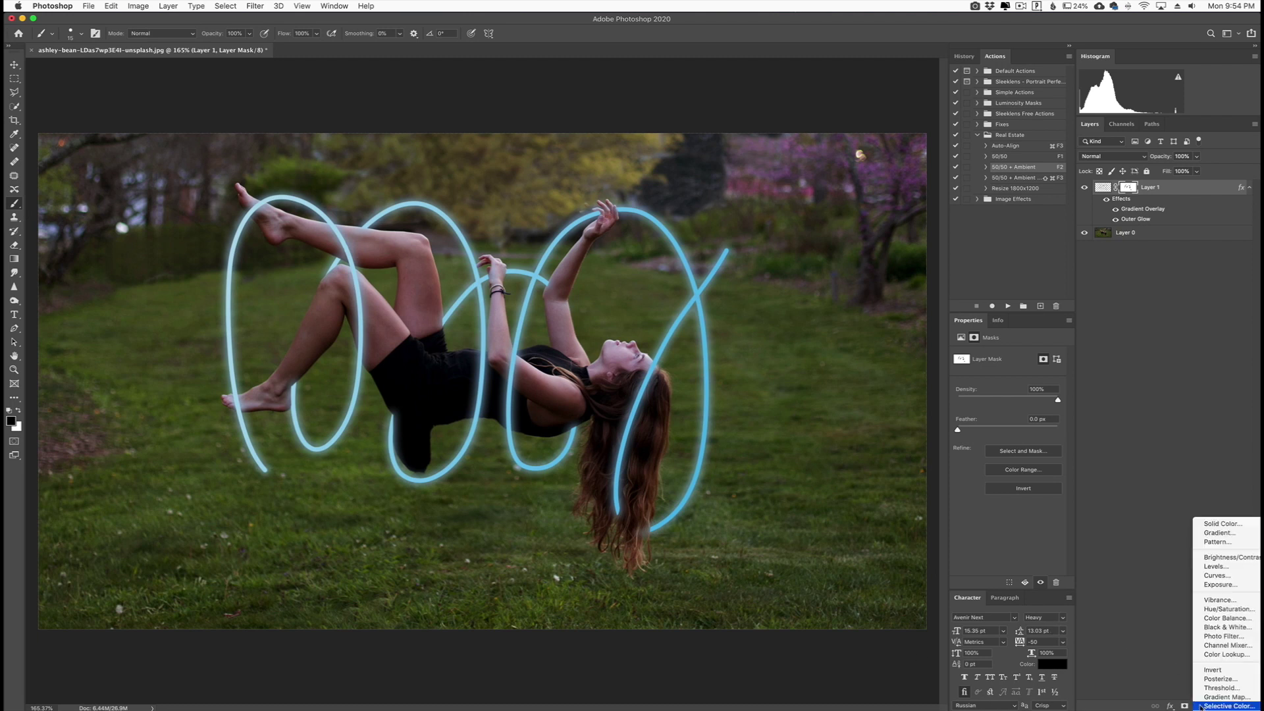
pyautogui.click(1232, 646)
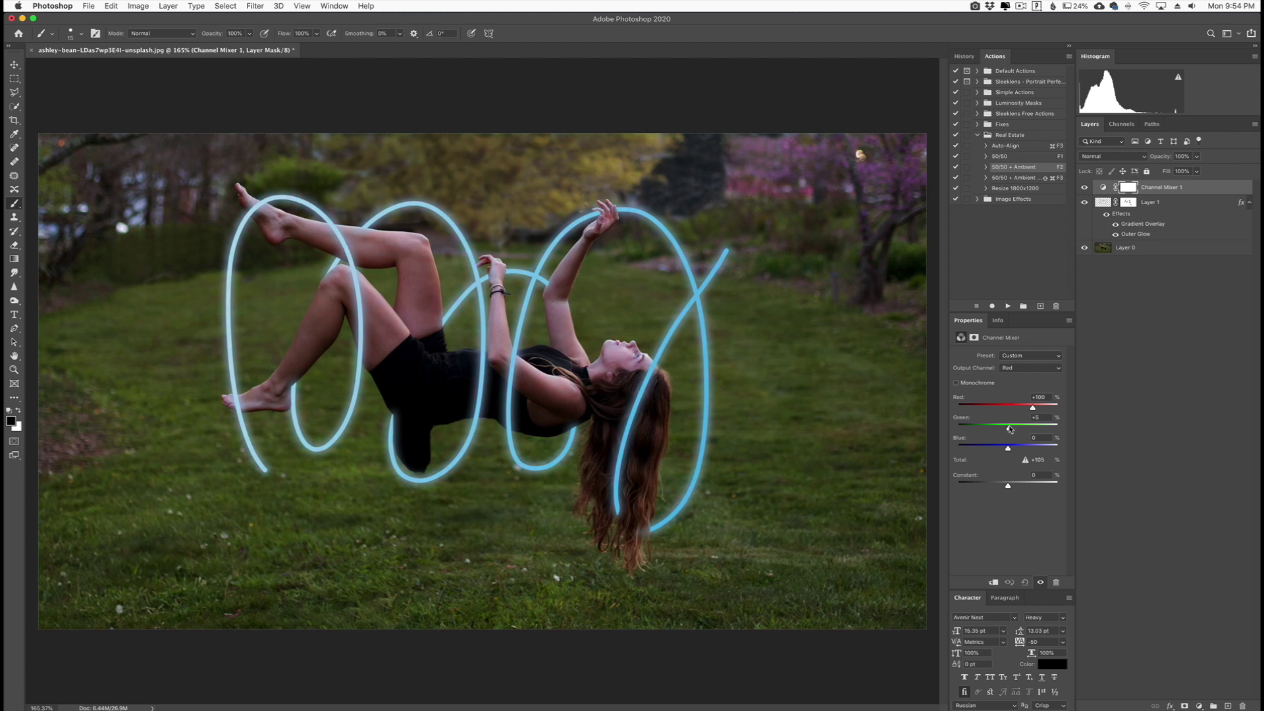
pyautogui.moveTo(1011, 428)
pyautogui.mouseDown()
pyautogui.moveTo(1033, 407)
pyautogui.moveTo(1011, 449)
pyautogui.mouseUp()
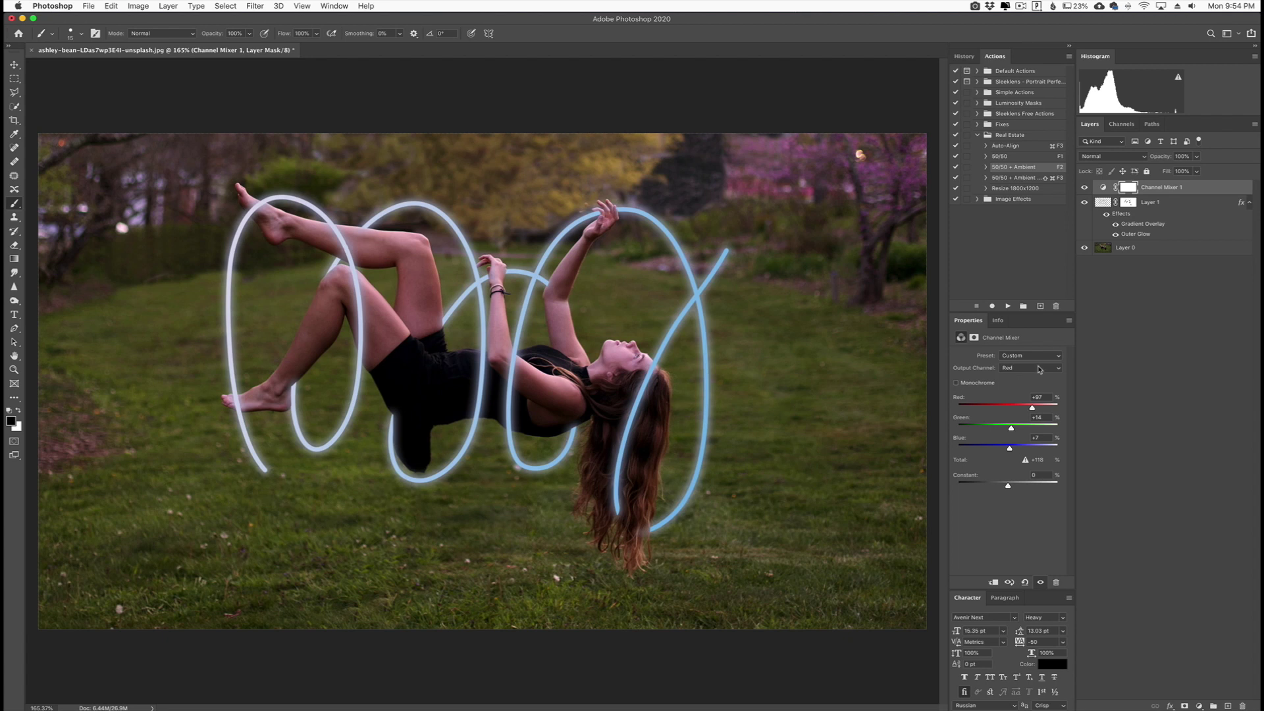
pyautogui.click(1027, 369)
pyautogui.click(1023, 376)
pyautogui.moveTo(1008, 408); pyautogui.dragTo(1033, 429)
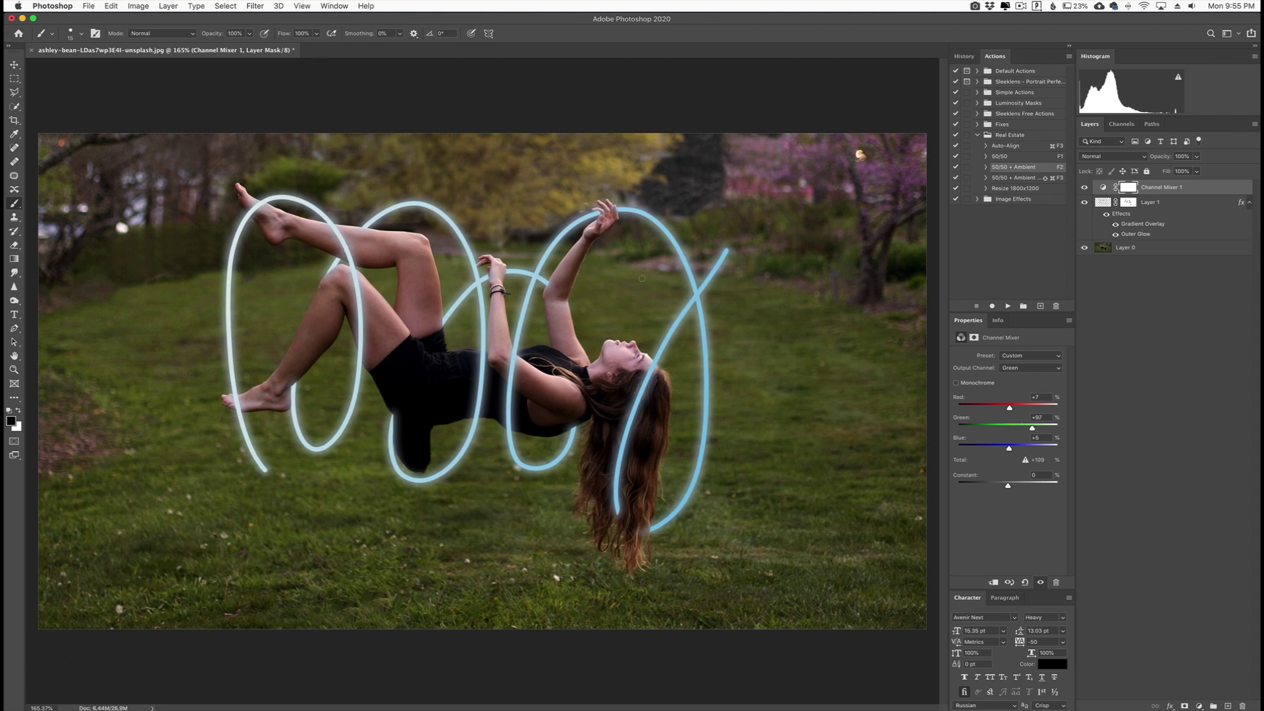
pyautogui.click(1084, 187)
pyautogui.click(1085, 188)
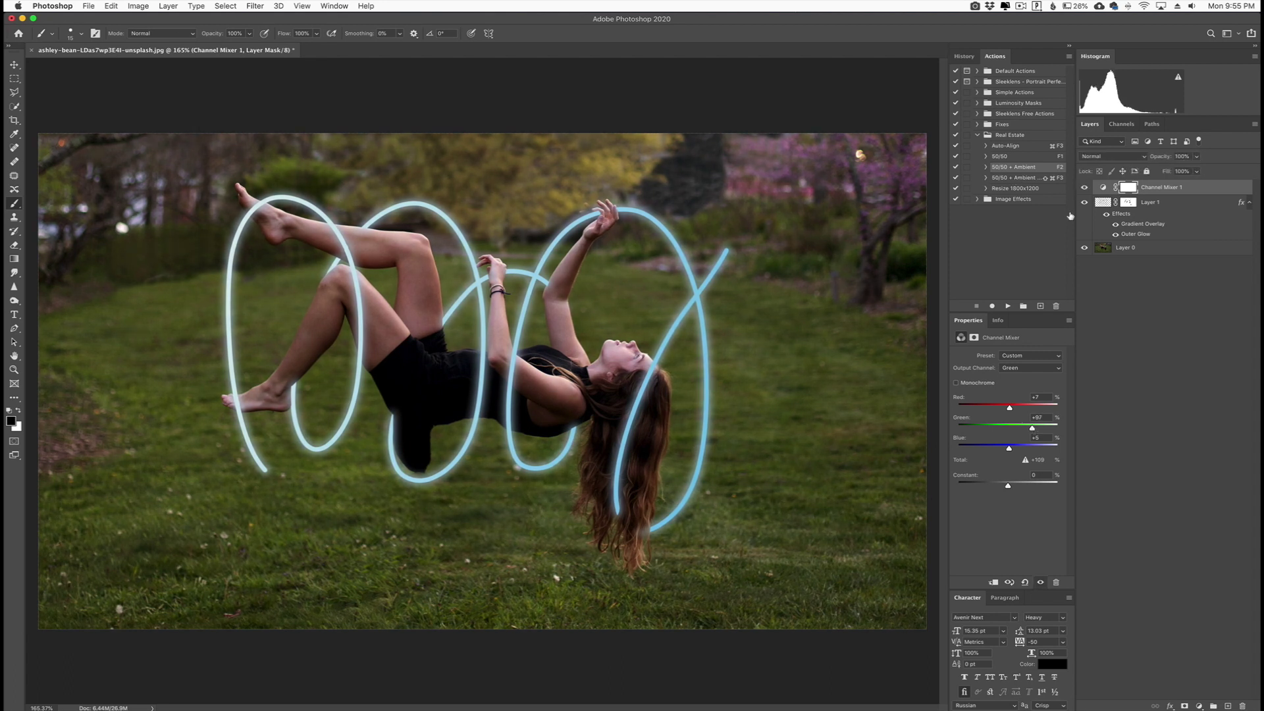
pyautogui.click(1170, 252)
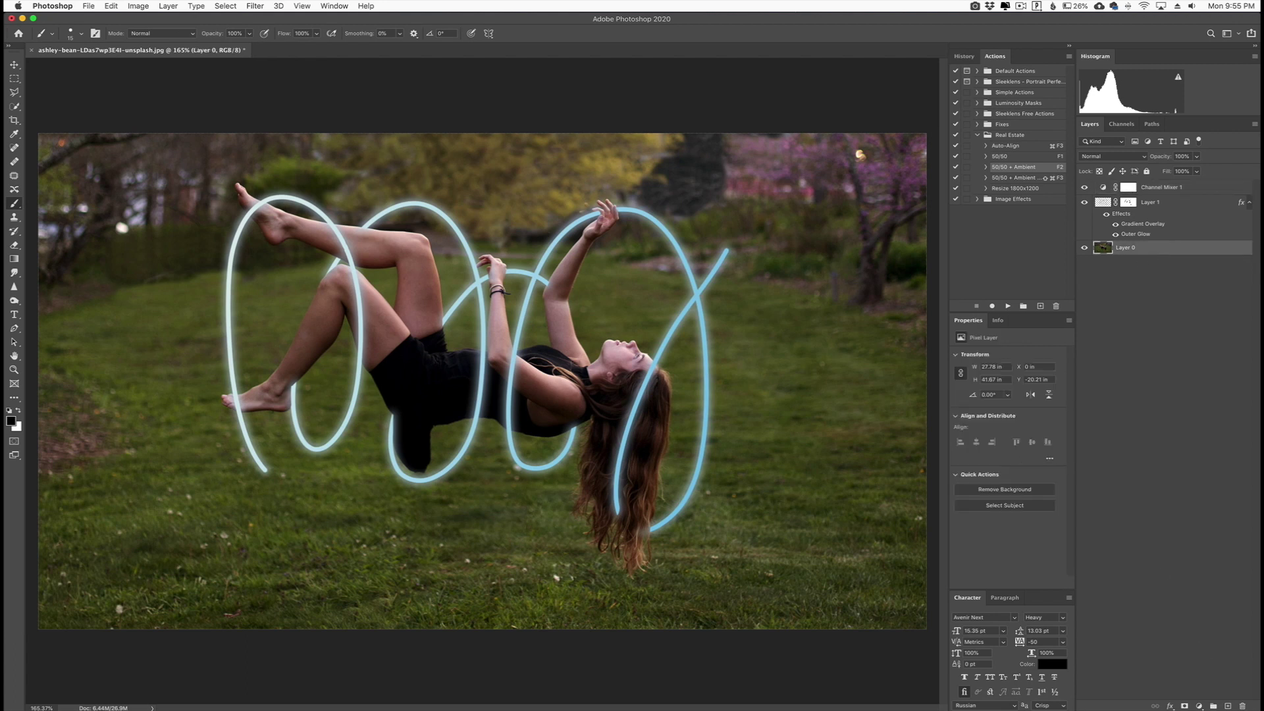
# Create Layer 2 and set up a soft, flattened elliptical 1000 px brush at 10% flow.
pyautogui.click(1228, 706)
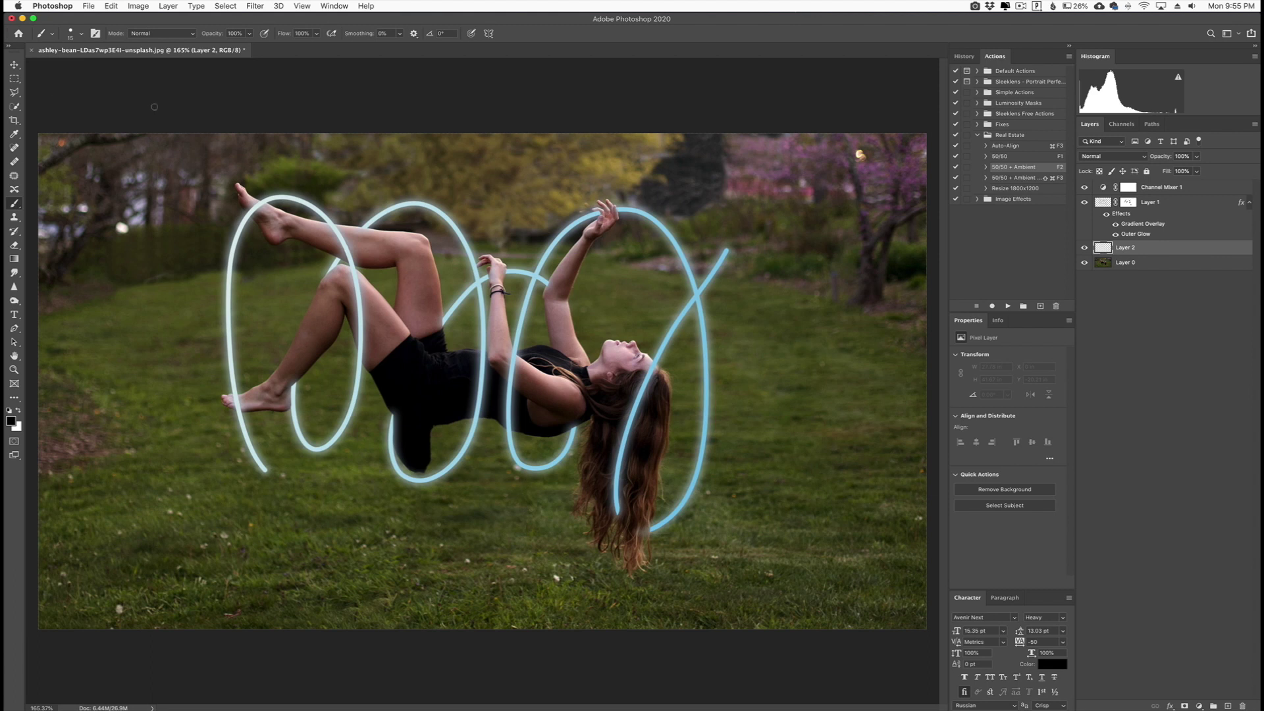
pyautogui.press(']')
pyautogui.press(']')
pyautogui.press(']')
pyautogui.press(']')
pyautogui.press(']')
pyautogui.press(']')
pyautogui.press(']')
pyautogui.press(']')
pyautogui.press(']')
pyautogui.press(']')
pyautogui.press(']')
pyautogui.press(']')
pyautogui.press(']')
pyautogui.press(']')
pyautogui.press(']')
pyautogui.click(82, 34)
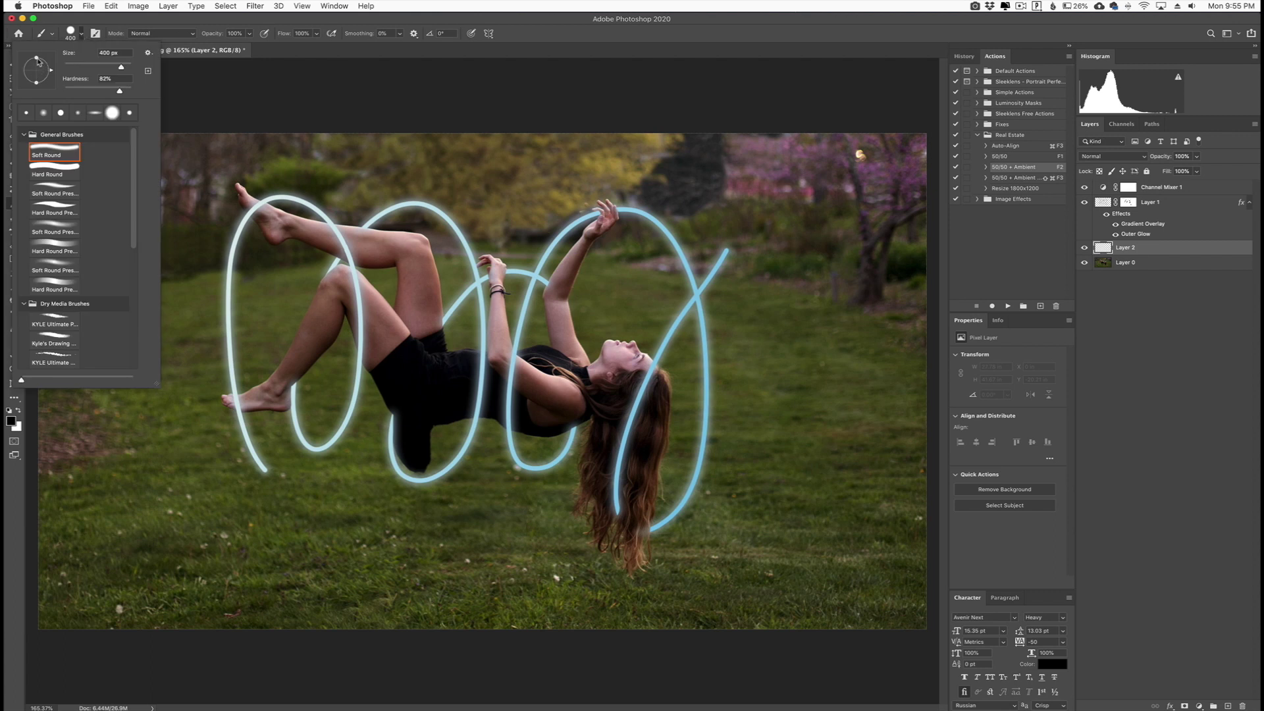
pyautogui.moveTo(36, 59); pyautogui.dragTo(38, 72)
pyautogui.moveTo(121, 93); pyautogui.dragTo(55, 97)
pyautogui.press('Return')
pyautogui.press(']')
pyautogui.press(']')
pyautogui.press(']')
pyautogui.press(']')
pyautogui.press(']')
pyautogui.press(']')
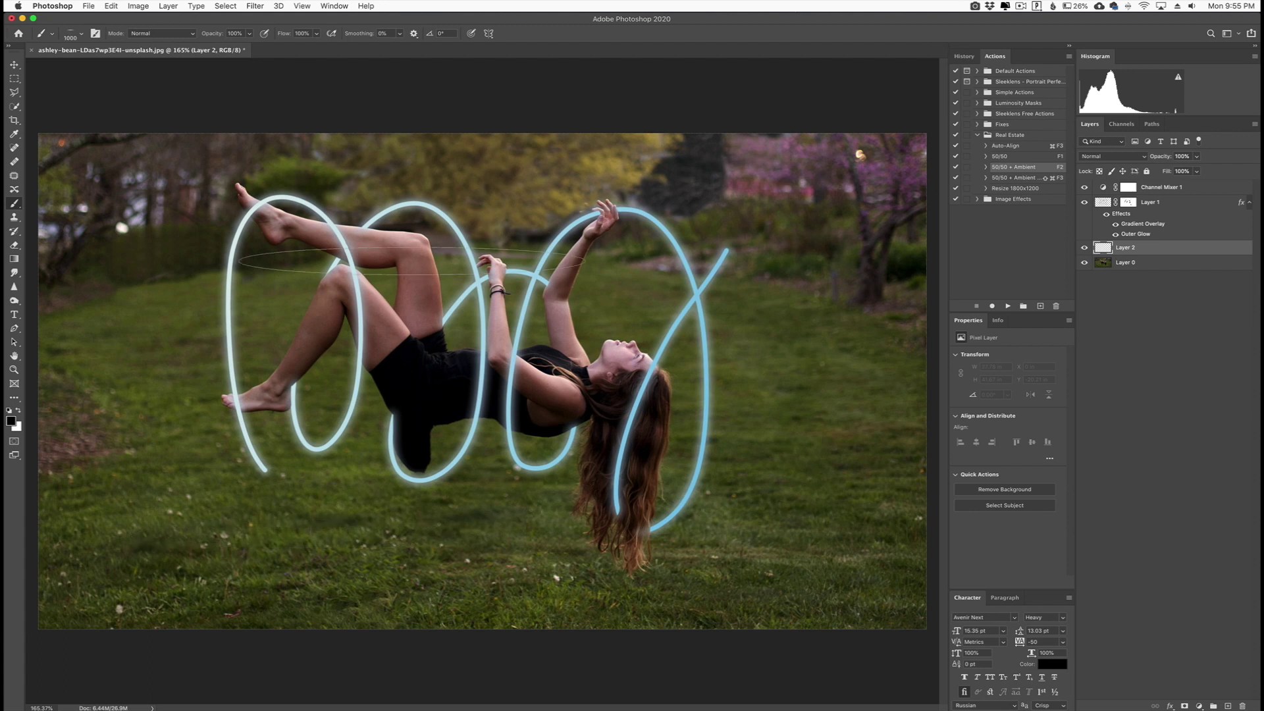
pyautogui.moveTo(283, 37); pyautogui.dragTo(237, 39)
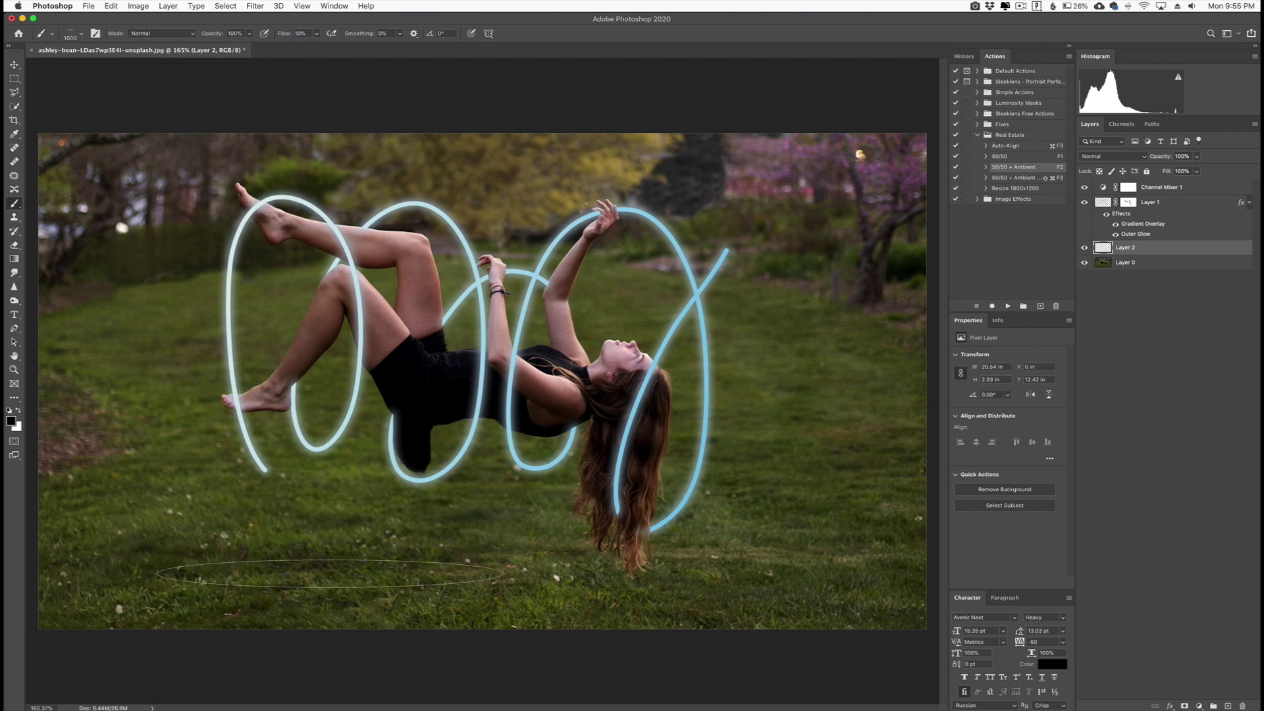
# Paint a faint shadow on the grass beneath the woman, with Layer 2 at 91% opacity.
pyautogui.moveTo(497, 591)
pyautogui.mouseDown()
pyautogui.moveTo(695, 557)
pyautogui.moveTo(620, 578)
pyautogui.moveTo(592, 553)
pyautogui.moveTo(722, 587)
pyautogui.moveTo(311, 586)
pyautogui.moveTo(760, 570)
pyautogui.moveTo(755, 538)
pyautogui.moveTo(593, 547)
pyautogui.moveTo(519, 567)
pyautogui.moveTo(369, 566)
pyautogui.moveTo(371, 593)
pyautogui.moveTo(698, 589)
pyautogui.moveTo(571, 599)
pyautogui.mouseUp()
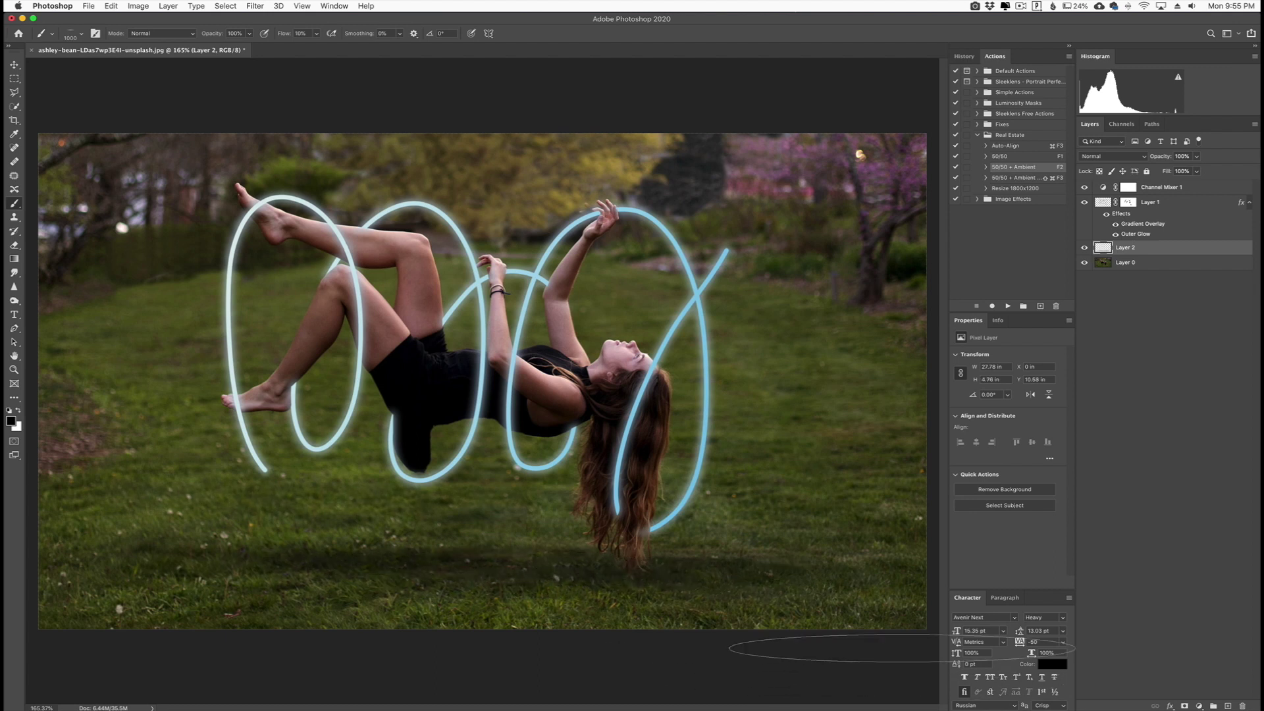
pyautogui.moveTo(1162, 159); pyautogui.dragTo(1153, 160)
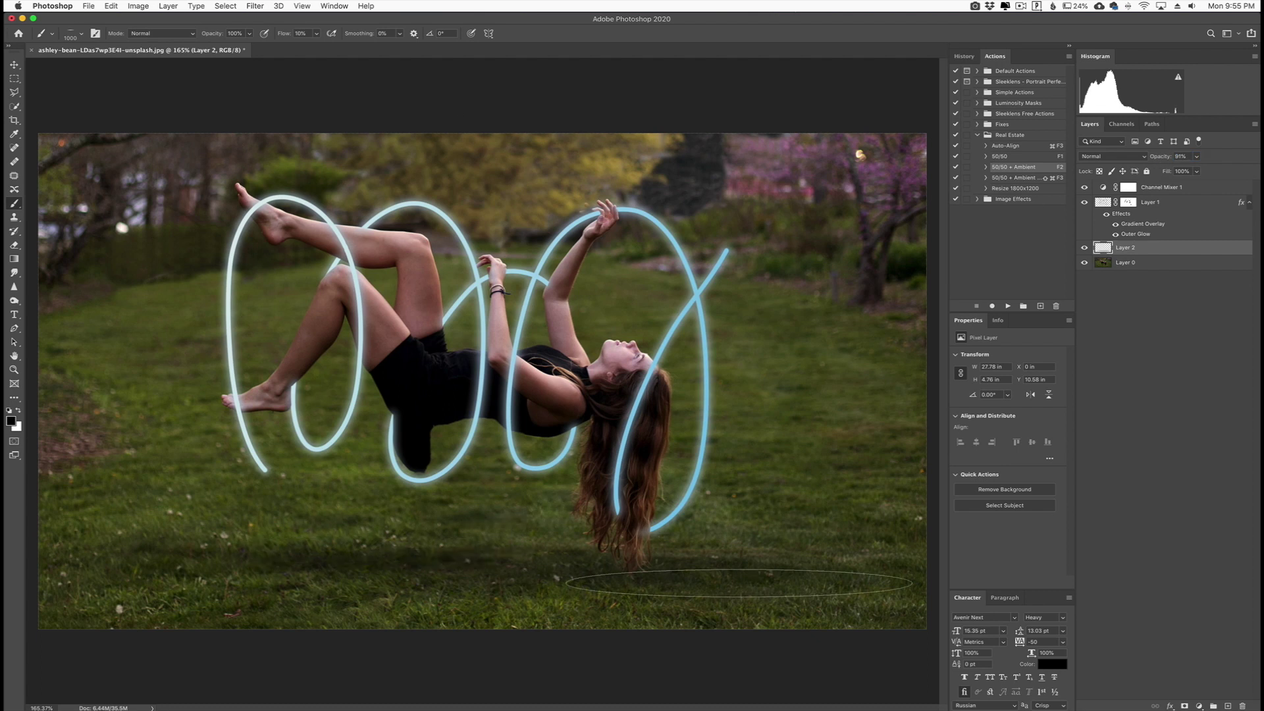
pyautogui.moveTo(479, 534)
pyautogui.mouseDown()
pyautogui.moveTo(394, 569)
pyautogui.moveTo(512, 628)
pyautogui.moveTo(483, 601)
pyautogui.moveTo(353, 591)
pyautogui.moveTo(658, 593)
pyautogui.moveTo(671, 539)
pyautogui.moveTo(566, 548)
pyautogui.moveTo(633, 566)
pyautogui.moveTo(640, 588)
pyautogui.moveTo(440, 565)
pyautogui.moveTo(351, 532)
pyautogui.moveTo(317, 545)
pyautogui.moveTo(531, 605)
pyautogui.moveTo(630, 566)
pyautogui.moveTo(686, 564)
pyautogui.mouseUp()
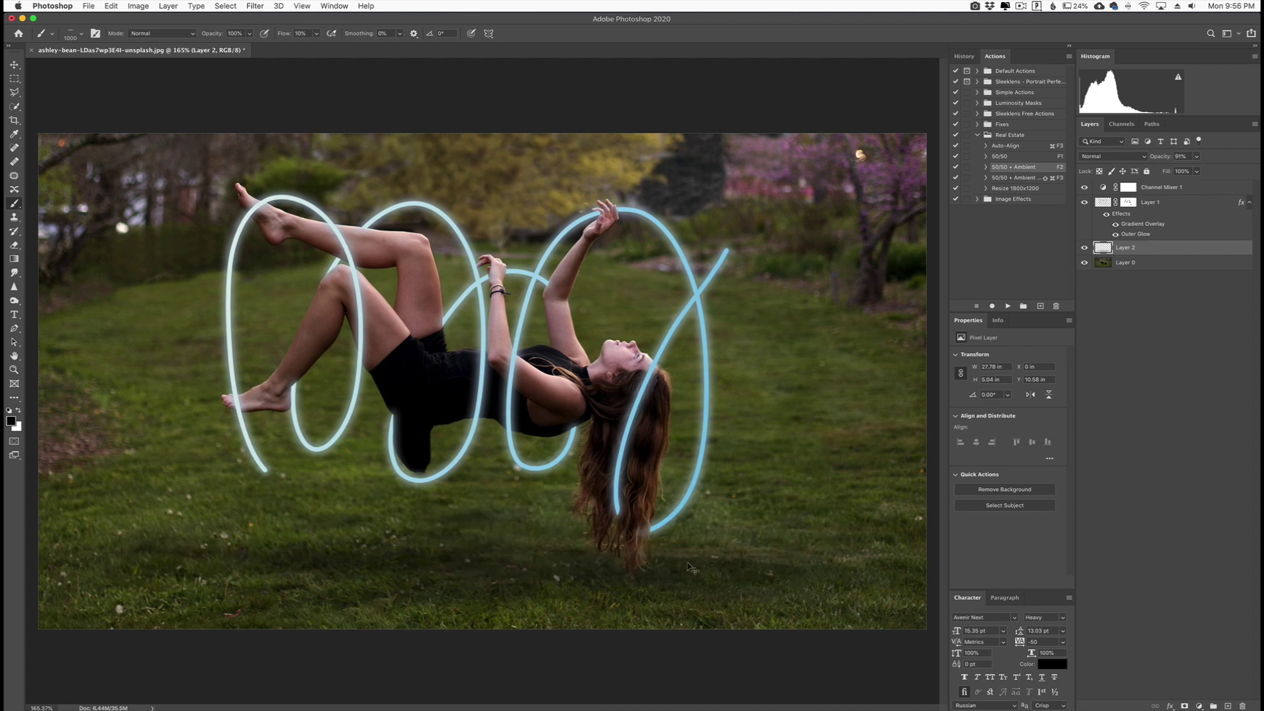
# Turn off the Channel Mixer 1 layer to compare the image with and without the colour grade.
pyautogui.scroll(1, 687, 563)
pyautogui.moveTo(1084, 187)
pyautogui.mouseDown()
pyautogui.moveTo(1085, 247)
pyautogui.moveTo(1086, 189)
pyautogui.mouseUp()
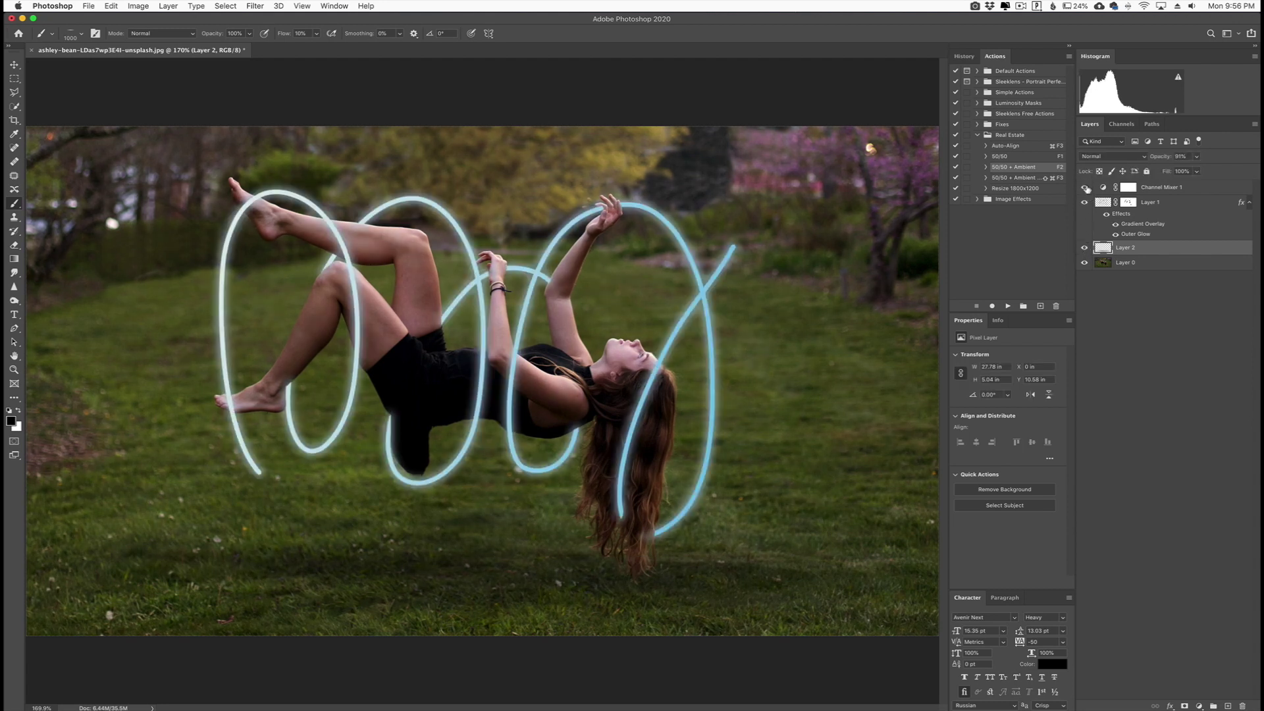